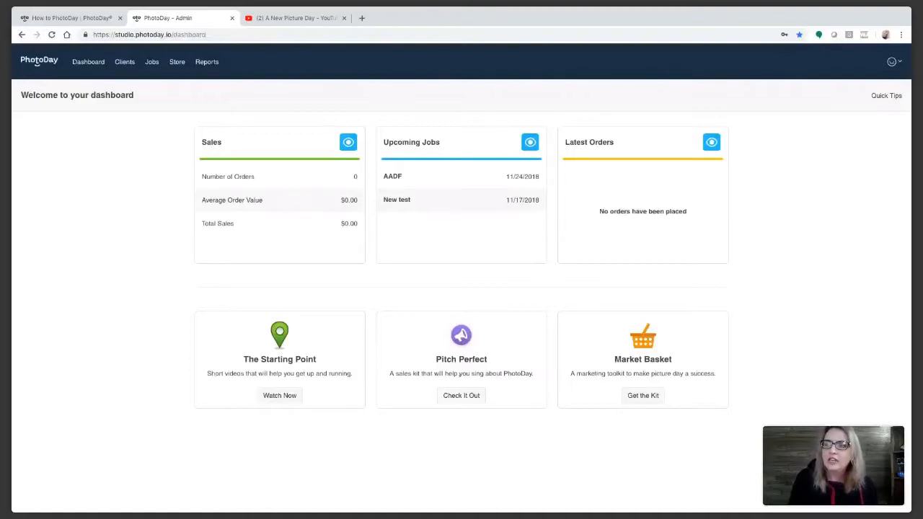
{"action": "left_click", "coordinate": [460, 397]}
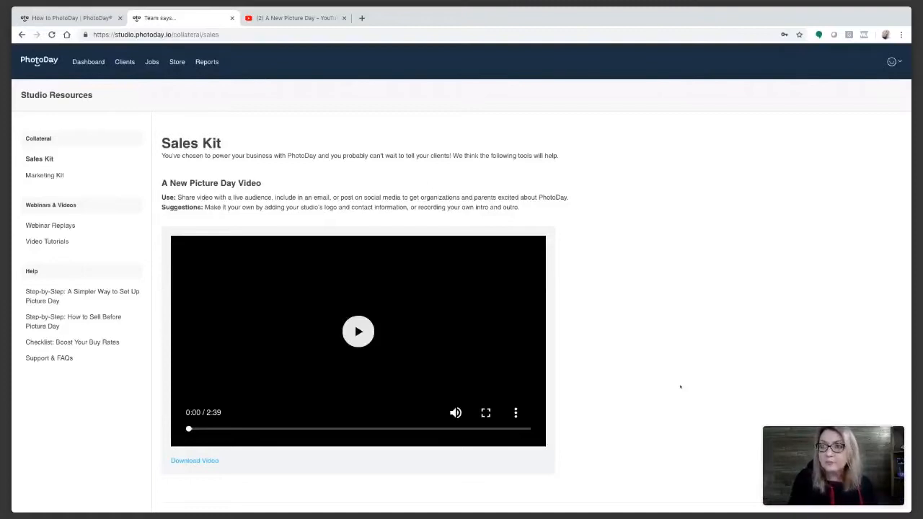
{"action": "scroll", "coordinate": [679, 385], "scroll_direction": "down", "scroll_amount": 1}
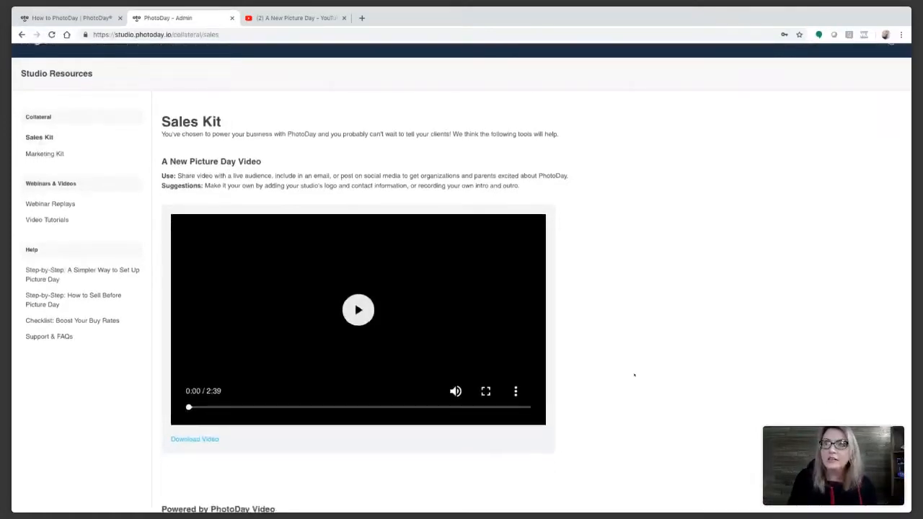
{"action": "scroll", "coordinate": [591, 299], "scroll_direction": "down", "scroll_amount": 1}
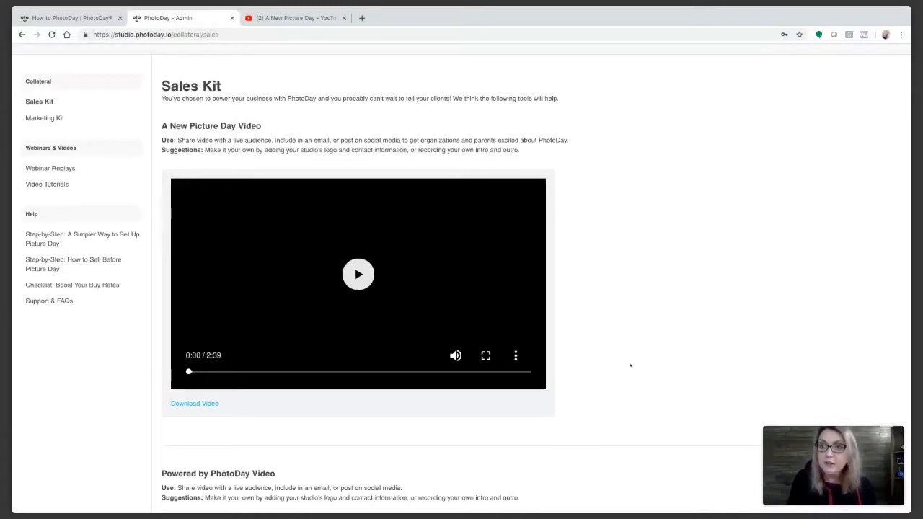
{"action": "scroll", "coordinate": [631, 367], "scroll_direction": "down", "scroll_amount": 3}
{"action": "scroll", "coordinate": [631, 366], "scroll_direction": "down", "scroll_amount": 3}
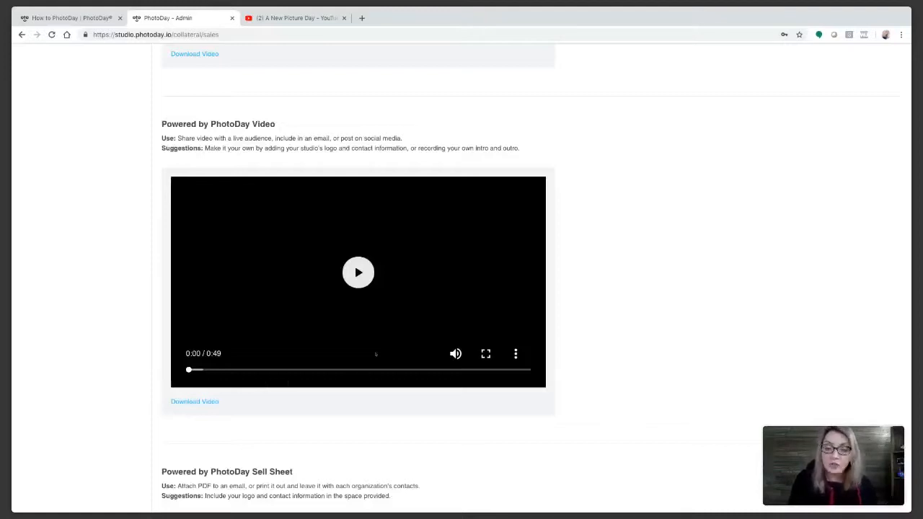
{"action": "scroll", "coordinate": [542, 399], "scroll_direction": "down", "scroll_amount": 3}
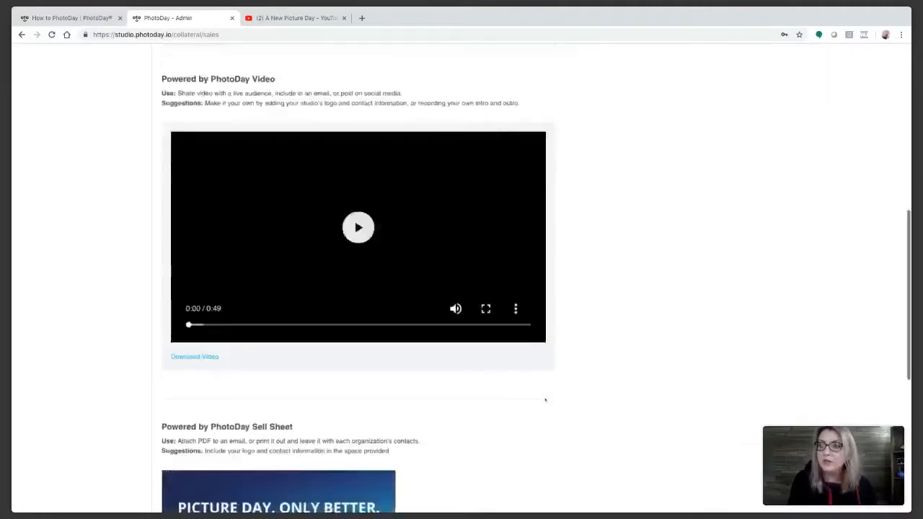
{"action": "scroll", "coordinate": [534, 339], "scroll_direction": "down", "scroll_amount": 5}
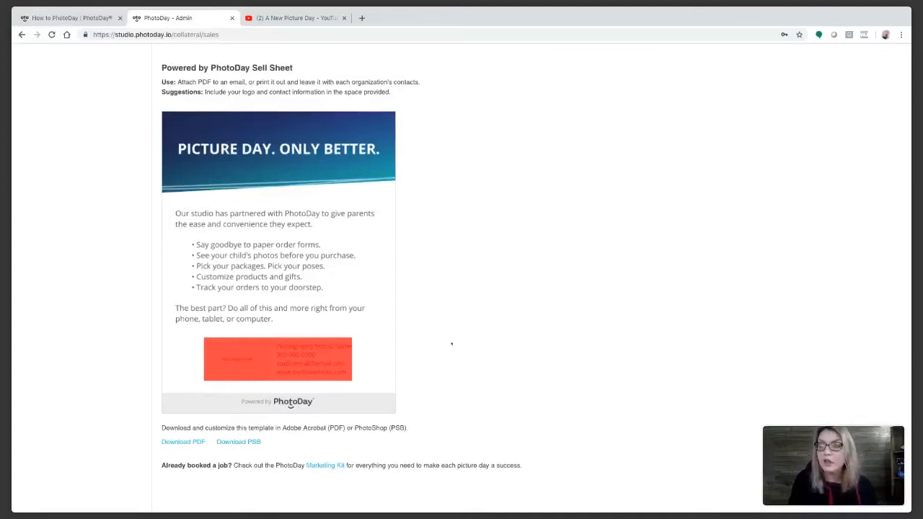
{"action": "scroll", "coordinate": [452, 344], "scroll_direction": "up", "scroll_amount": 15}
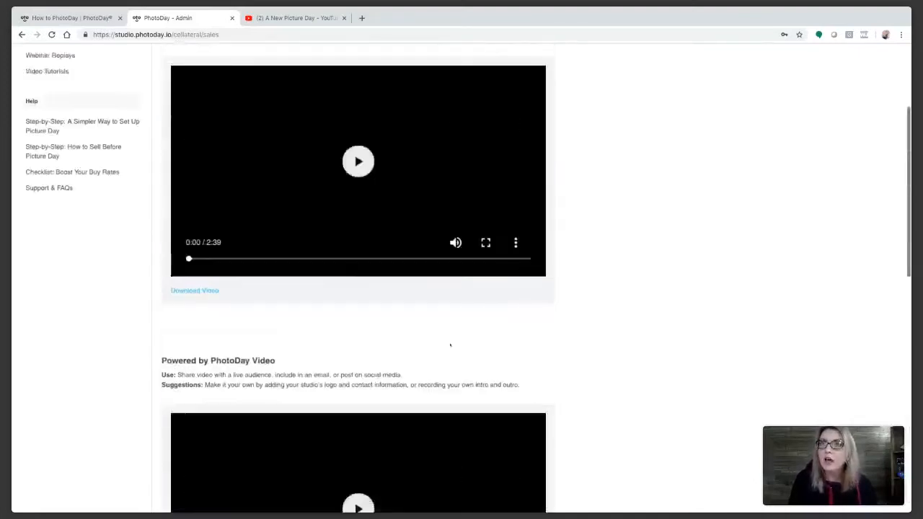
{"action": "scroll", "coordinate": [450, 346], "scroll_direction": "up", "scroll_amount": 5}
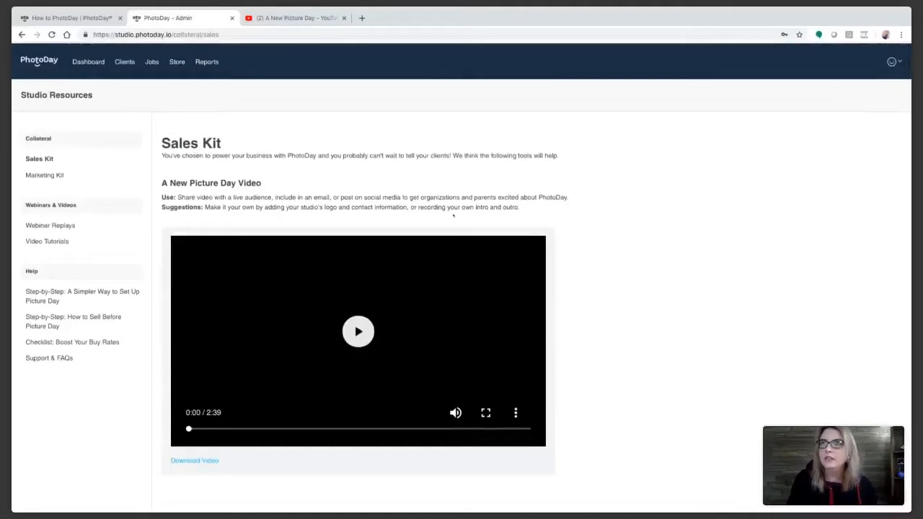
{"action": "left_click", "coordinate": [88, 62]}
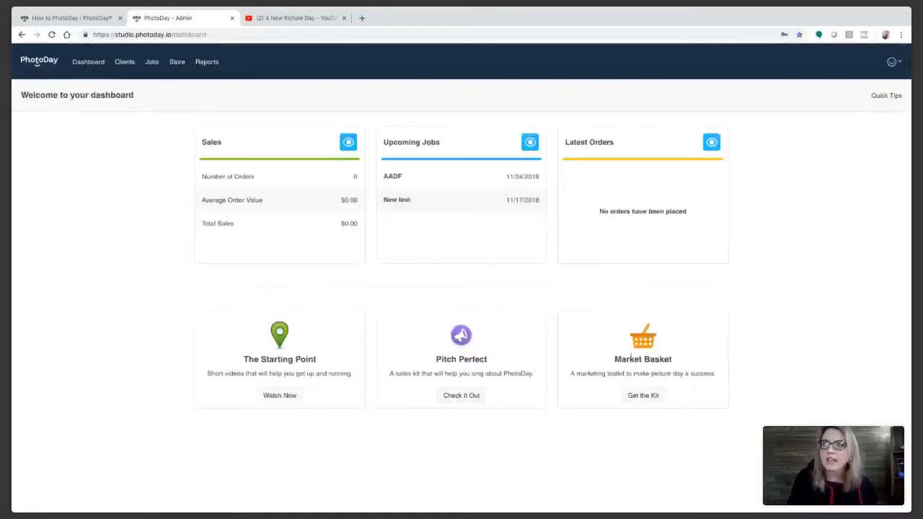
Step: Open the Market Basket marketing kit and browse its poster, social graphic and reminder card templates
{"action": "left_click", "coordinate": [644, 396]}
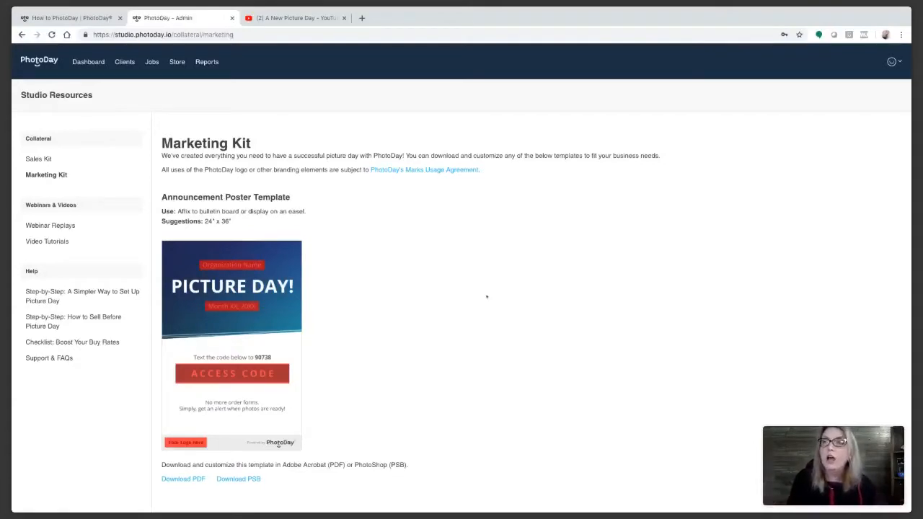
{"action": "scroll", "coordinate": [401, 292], "scroll_direction": "down", "scroll_amount": 1}
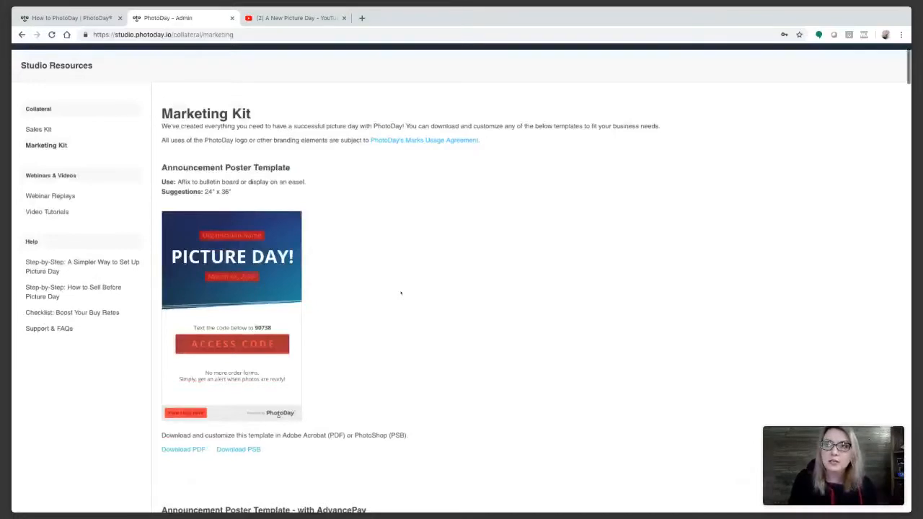
{"action": "scroll", "coordinate": [401, 293], "scroll_direction": "down", "scroll_amount": 4}
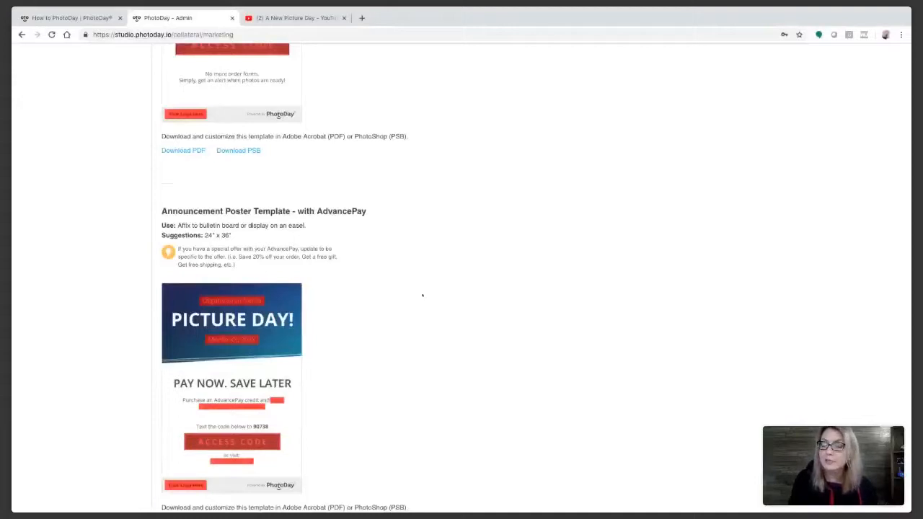
{"action": "scroll", "coordinate": [423, 295], "scroll_direction": "down", "scroll_amount": 4}
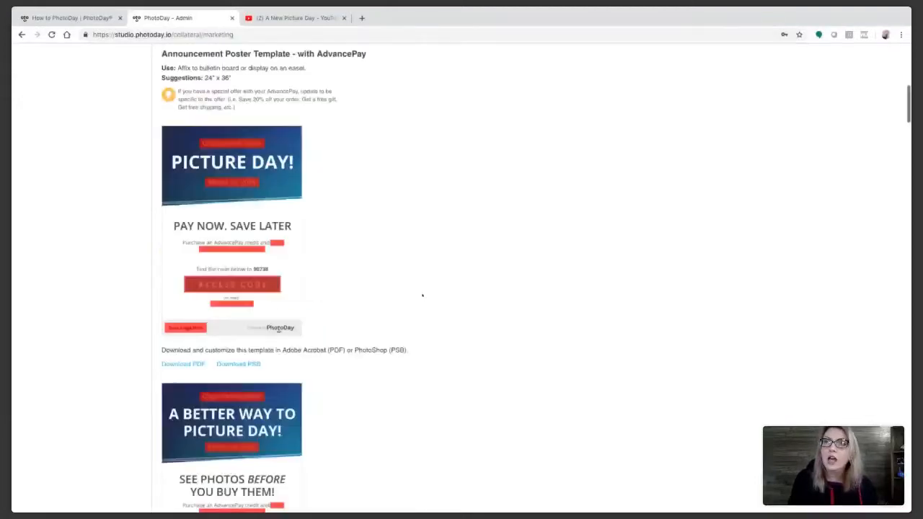
{"action": "scroll", "coordinate": [422, 295], "scroll_direction": "down", "scroll_amount": 4}
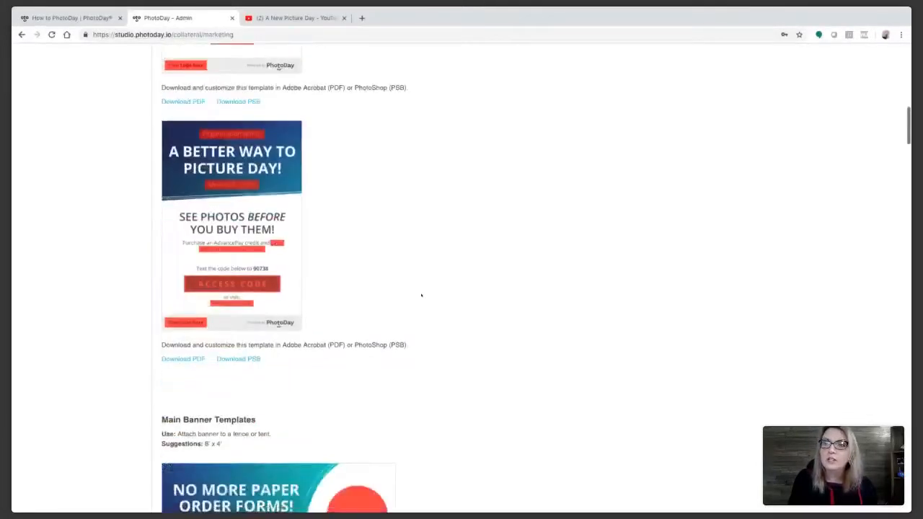
{"action": "scroll", "coordinate": [422, 295], "scroll_direction": "down", "scroll_amount": 4}
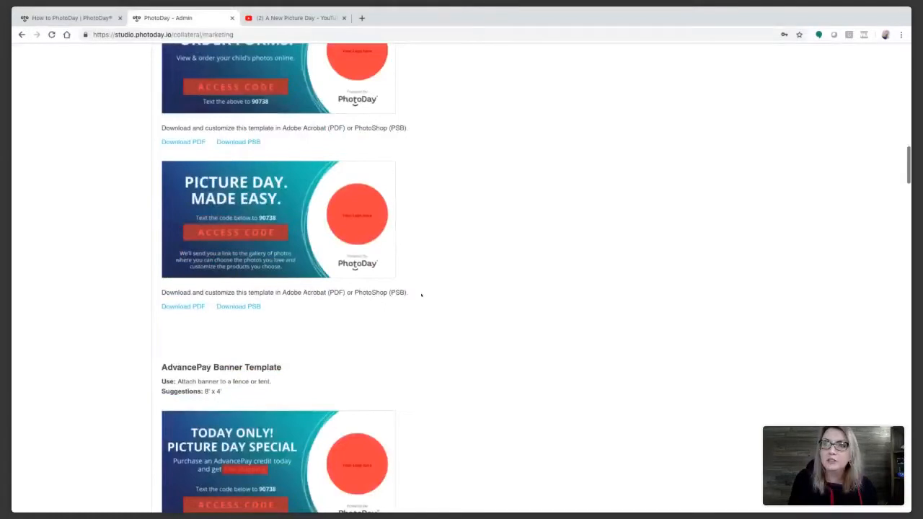
{"action": "scroll", "coordinate": [422, 295], "scroll_direction": "down", "scroll_amount": 7}
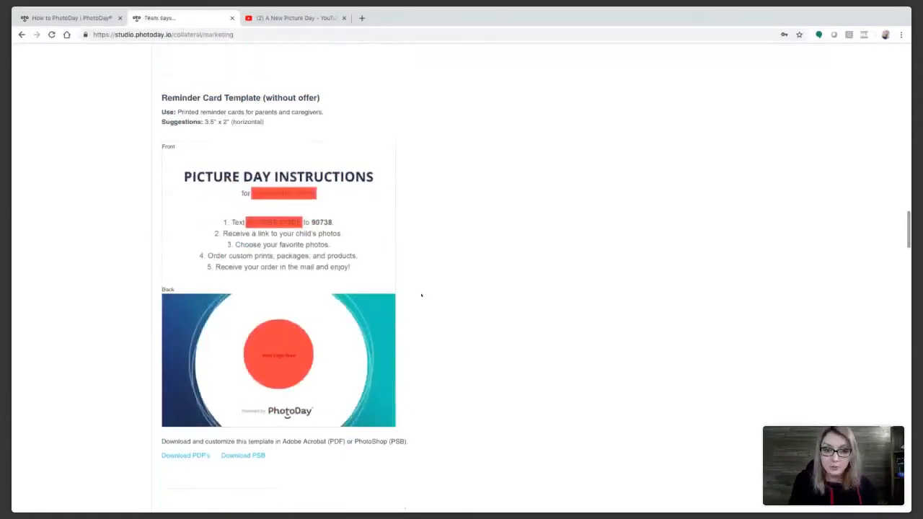
{"action": "scroll", "coordinate": [422, 295], "scroll_direction": "down", "scroll_amount": 3}
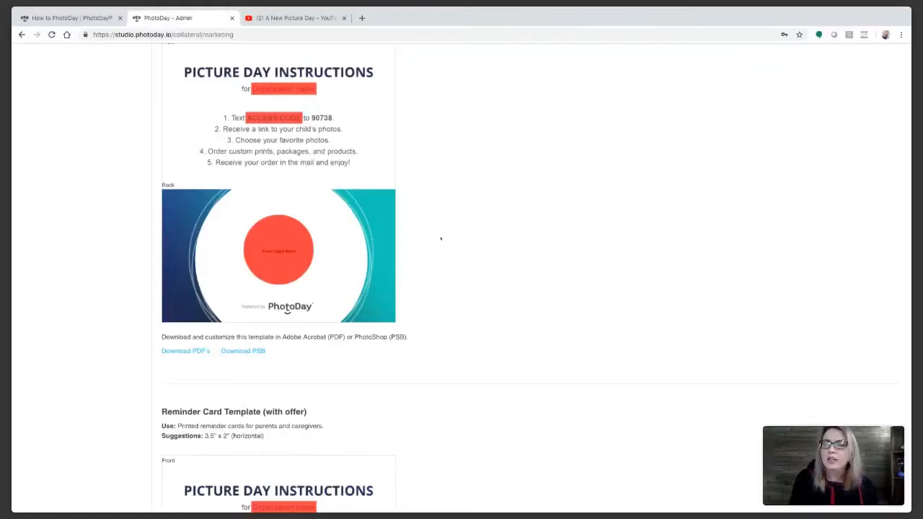
{"action": "scroll", "coordinate": [440, 239], "scroll_direction": "down", "scroll_amount": 12}
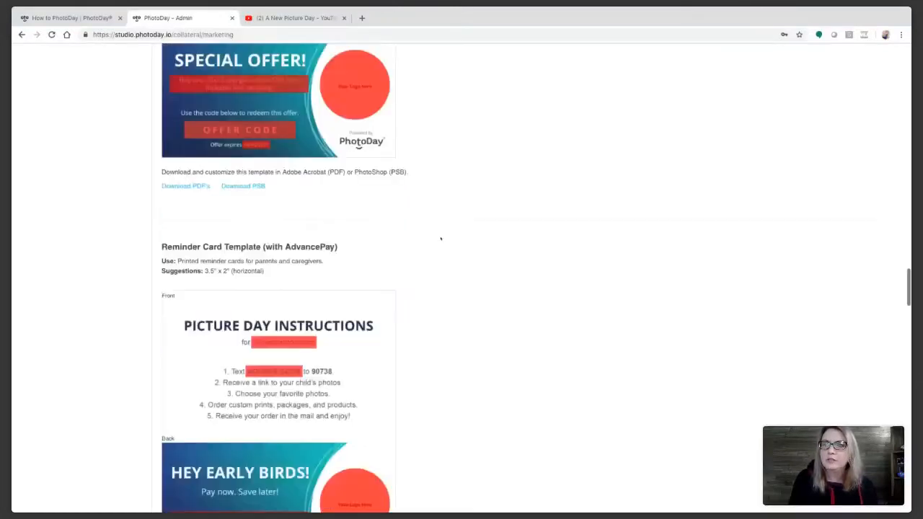
{"action": "scroll", "coordinate": [441, 238], "scroll_direction": "down", "scroll_amount": 12}
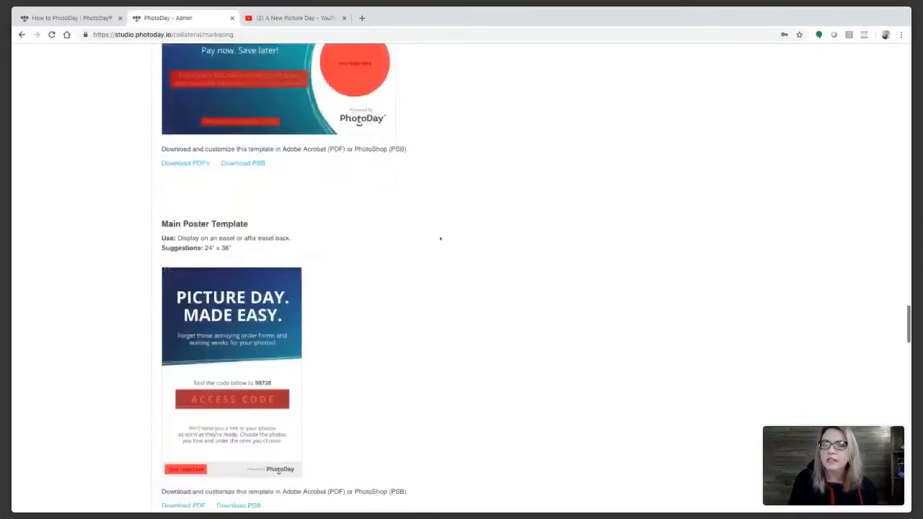
{"action": "scroll", "coordinate": [440, 239], "scroll_direction": "down", "scroll_amount": 6}
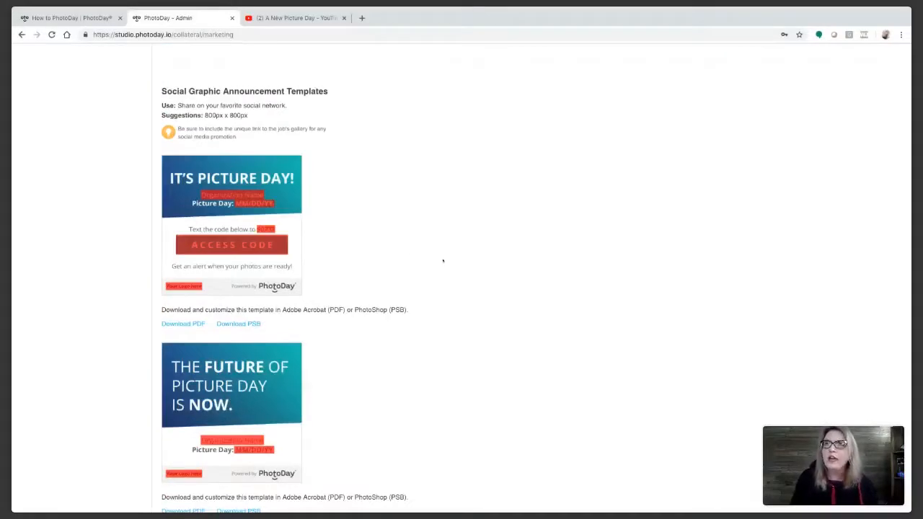
{"action": "scroll", "coordinate": [491, 259], "scroll_direction": "up", "scroll_amount": 20}
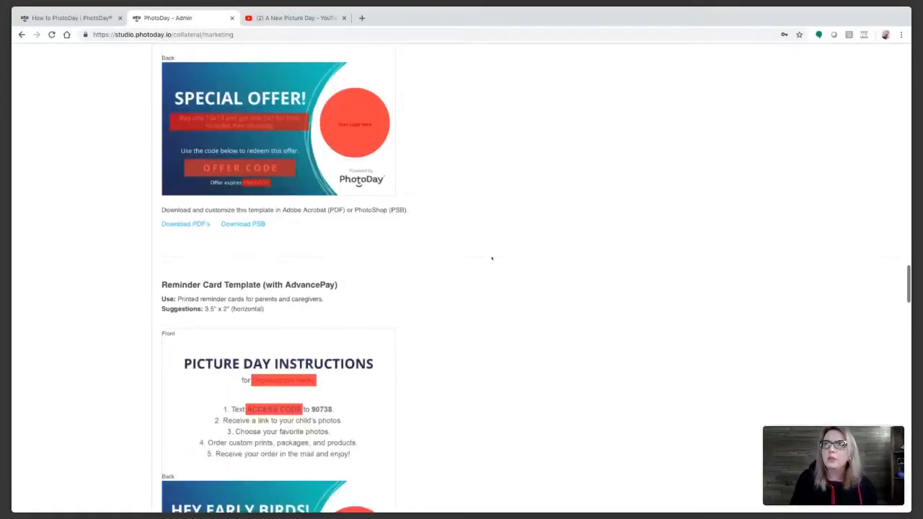
{"action": "scroll", "coordinate": [491, 258], "scroll_direction": "up", "scroll_amount": 20}
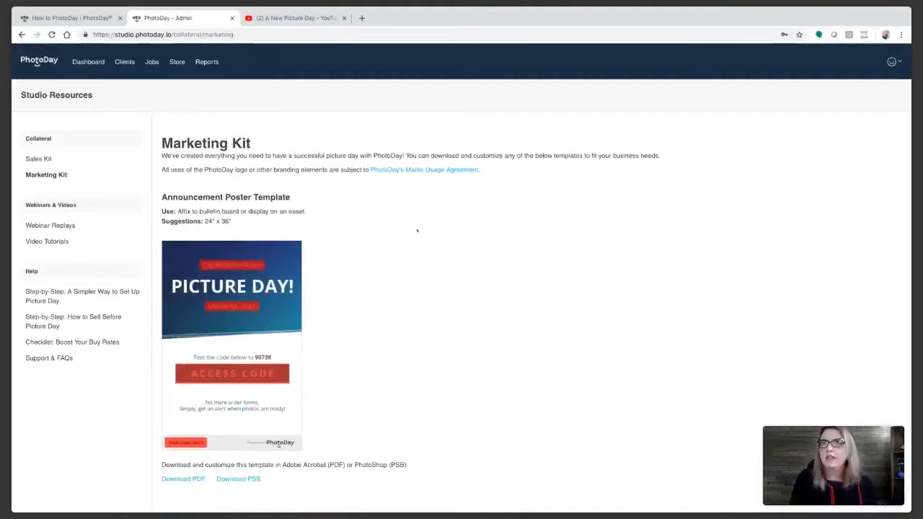
Step: Leave the Marketing Kit and return to the studio dashboard
{"action": "left_click", "coordinate": [92, 63]}
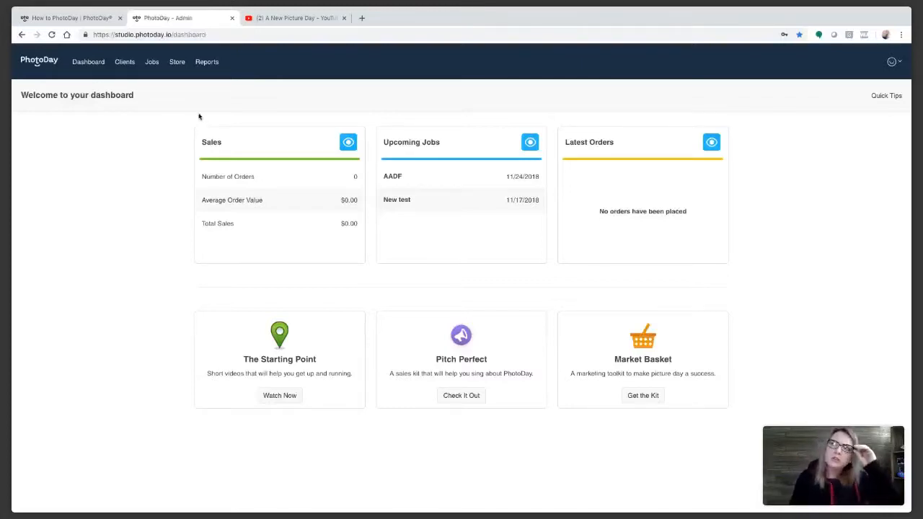
Step: Check the Jobs list, then return to the dashboard and bring up Quick Tips
{"action": "left_click", "coordinate": [152, 62]}
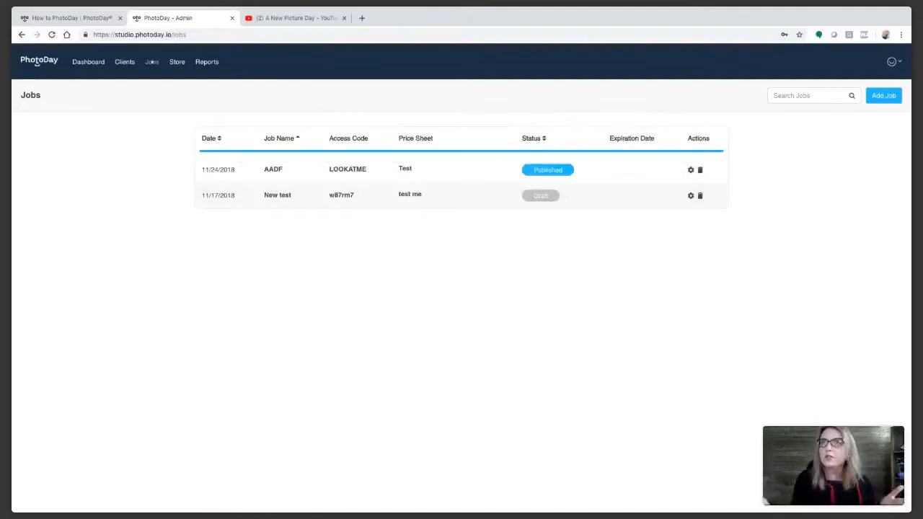
{"action": "left_click", "coordinate": [88, 62]}
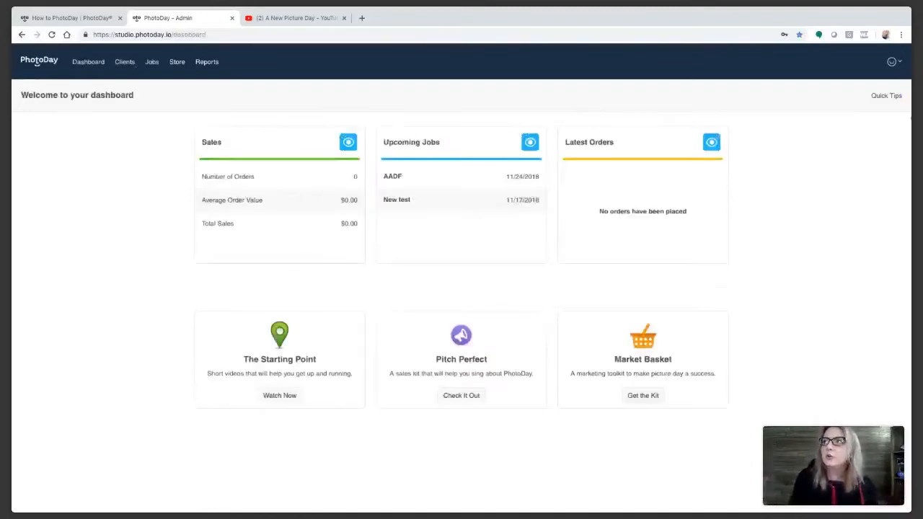
{"action": "left_click", "coordinate": [885, 96]}
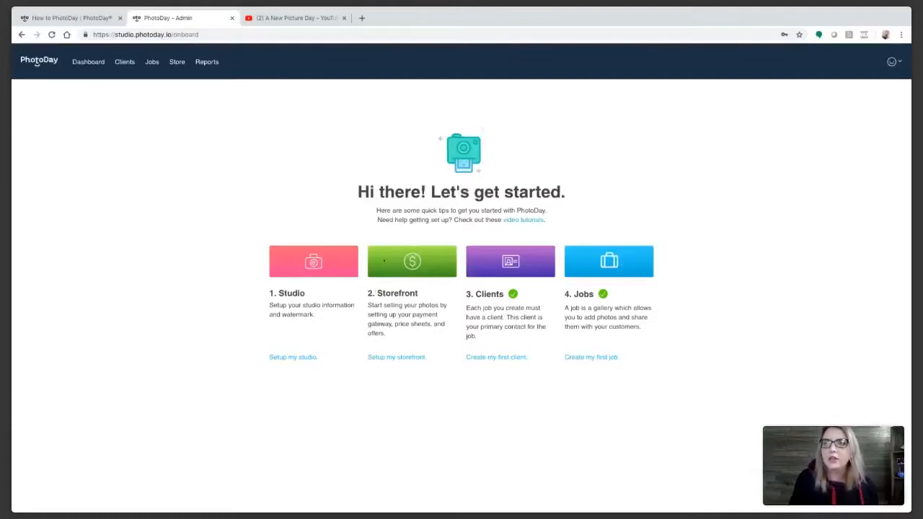
Step: Go through the storefront setup tips to the Price Sheets list
{"action": "left_click", "coordinate": [401, 357]}
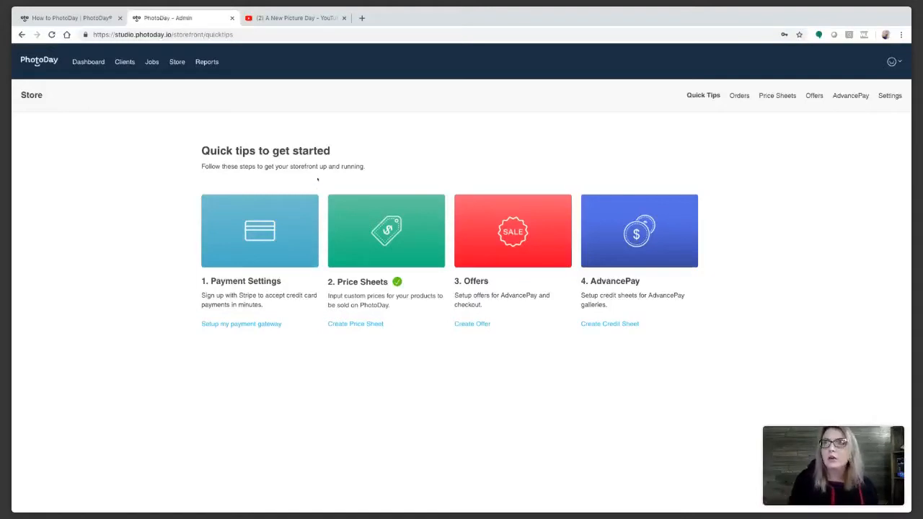
{"action": "left_click", "coordinate": [392, 249]}
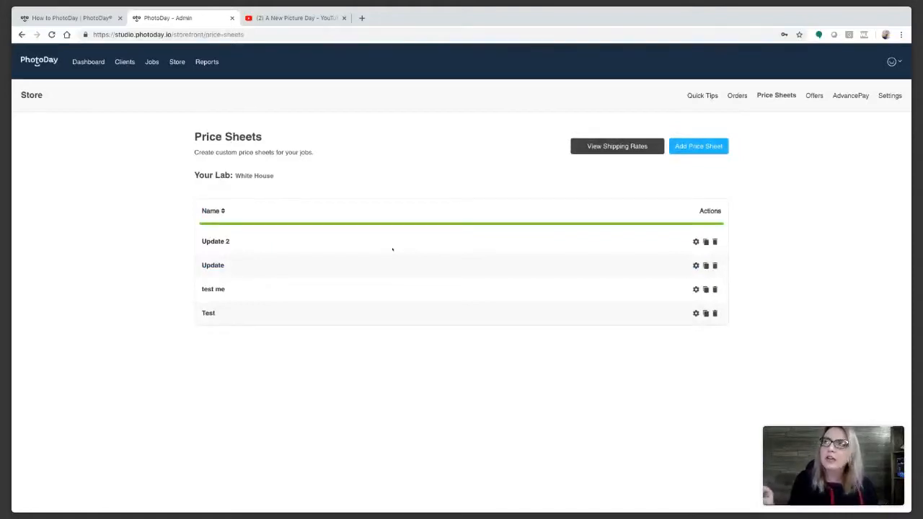
Step: Create a Fall Sports price sheet with a 100 percent markup
{"action": "left_click", "coordinate": [698, 145]}
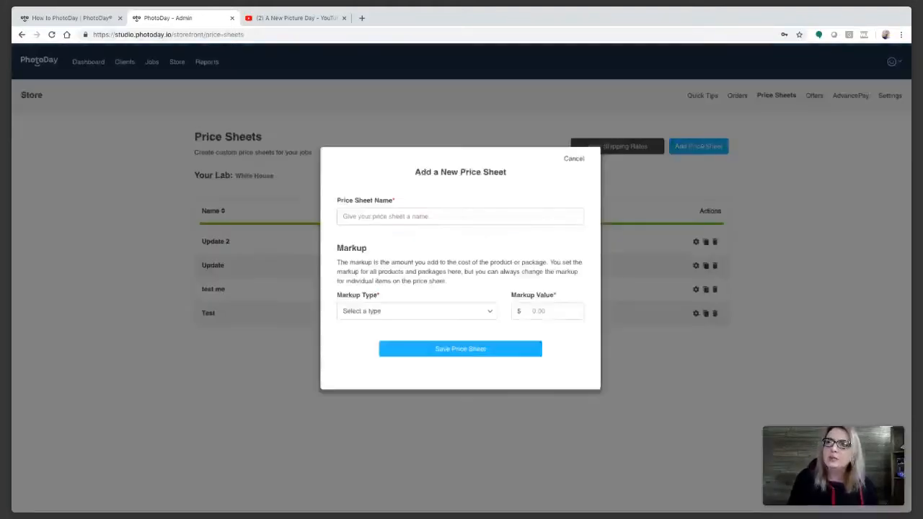
{"action": "left_click", "coordinate": [390, 228]}
{"action": "type", "text": "Fall Sports"}
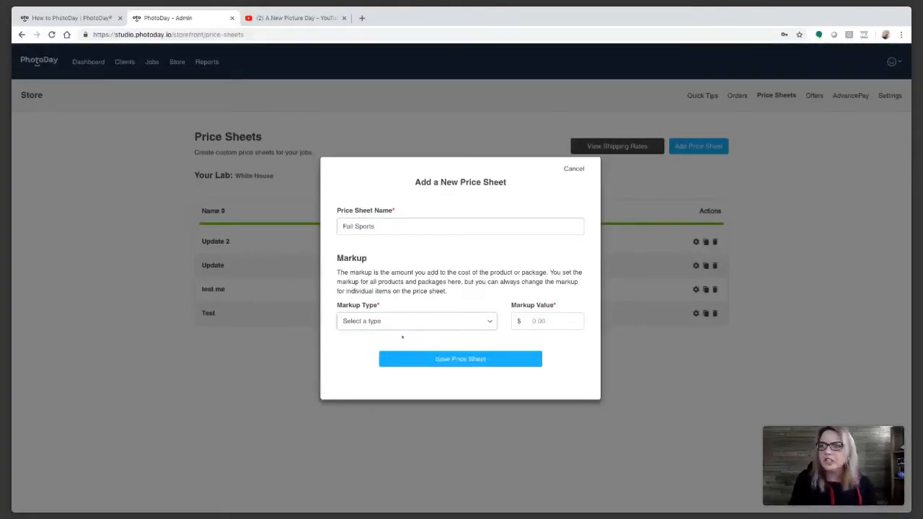
{"action": "left_click", "coordinate": [551, 320]}
{"action": "type", "text": "100"}
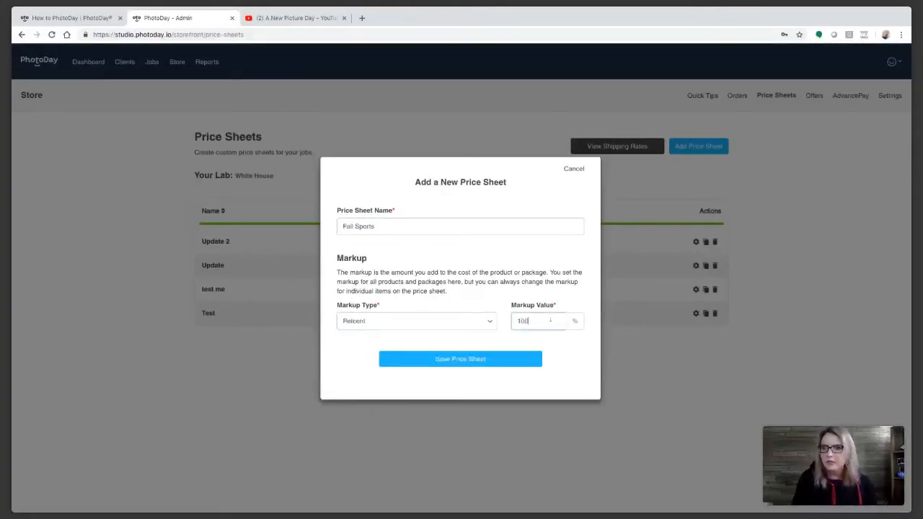
{"action": "left_click", "coordinate": [473, 357]}
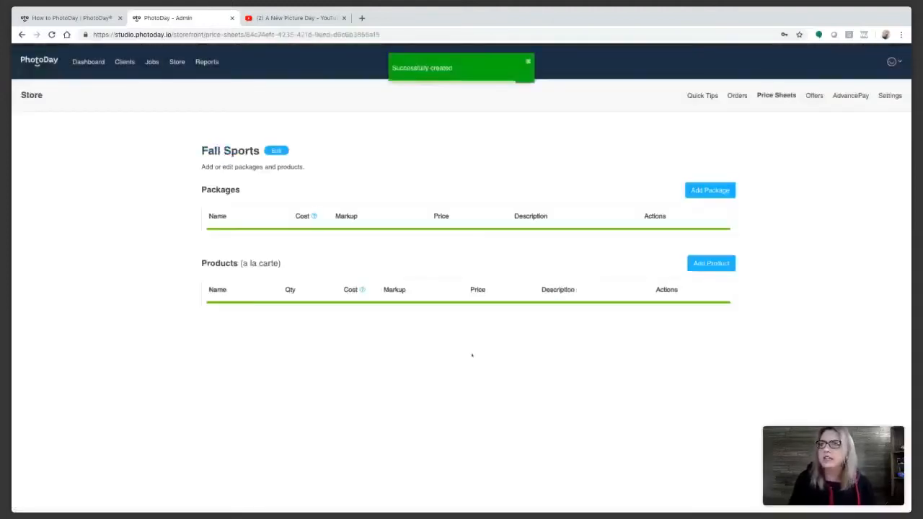
Step: Start a Large Family Pack package described 'Buy this package and save 15%'
{"action": "left_click", "coordinate": [710, 191]}
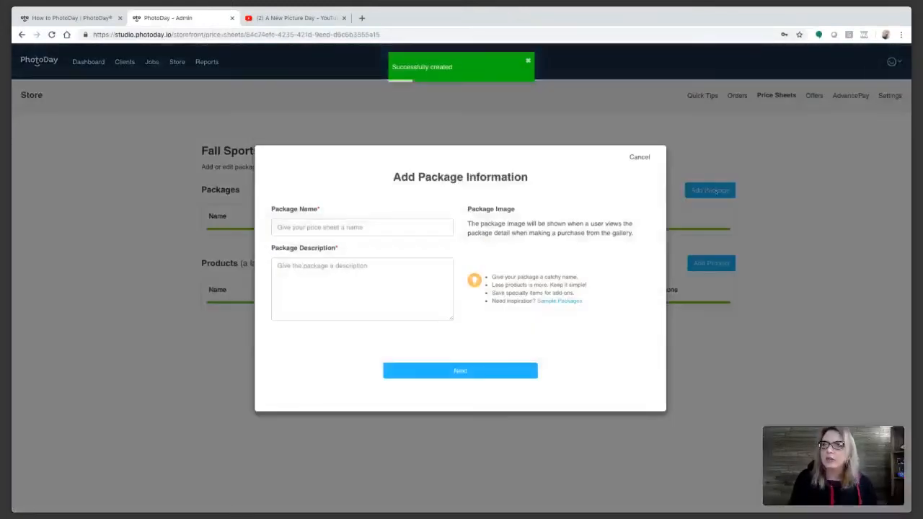
{"action": "left_click", "coordinate": [355, 227]}
{"action": "type", "text": "Large and"}
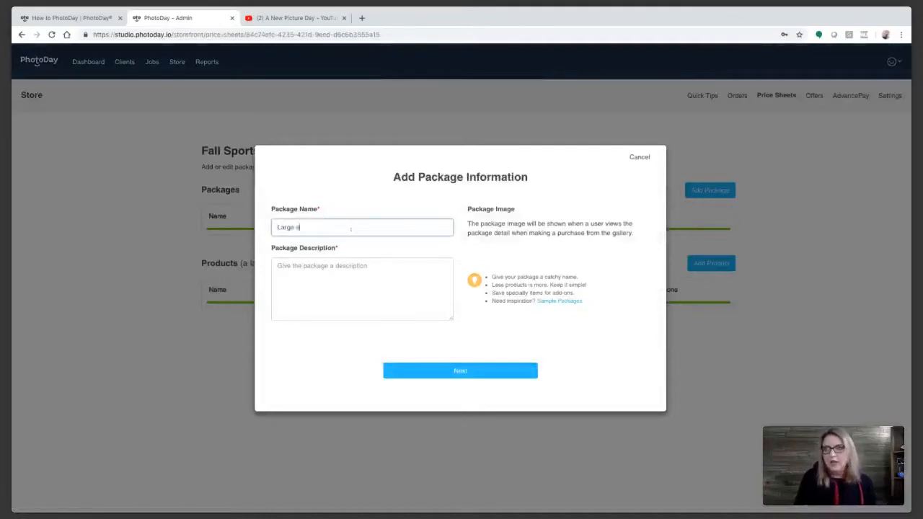
{"action": "key", "text": "BackSpace"}
{"action": "key", "text": "BackSpace"}
{"action": "key", "text": "BackSpace"}
{"action": "type", "text": "Family Pack"}
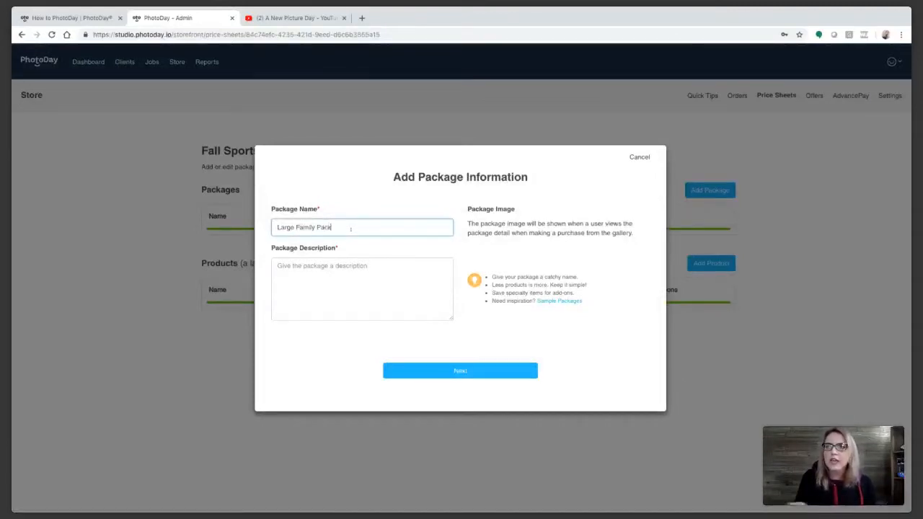
{"action": "left_click", "coordinate": [357, 289]}
{"action": "type", "text": "Buy this package and save 15%!"}
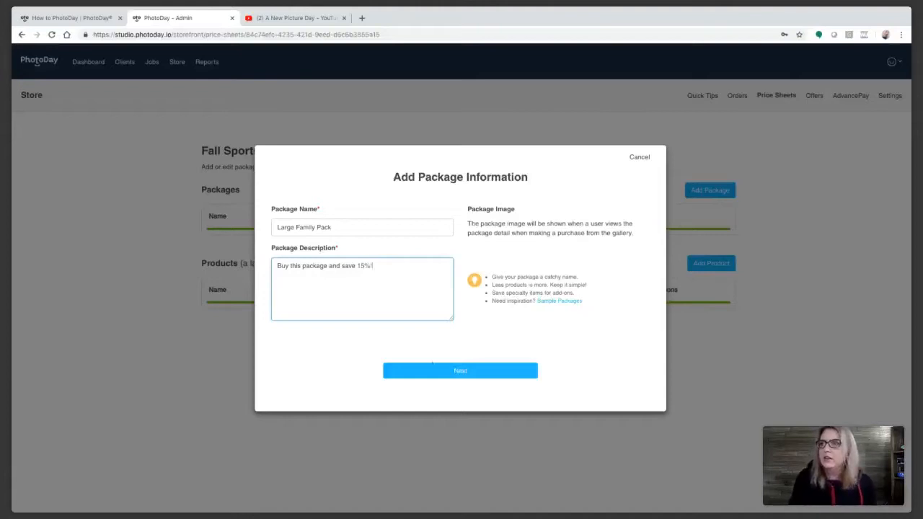
{"action": "left_click", "coordinate": [465, 370]}
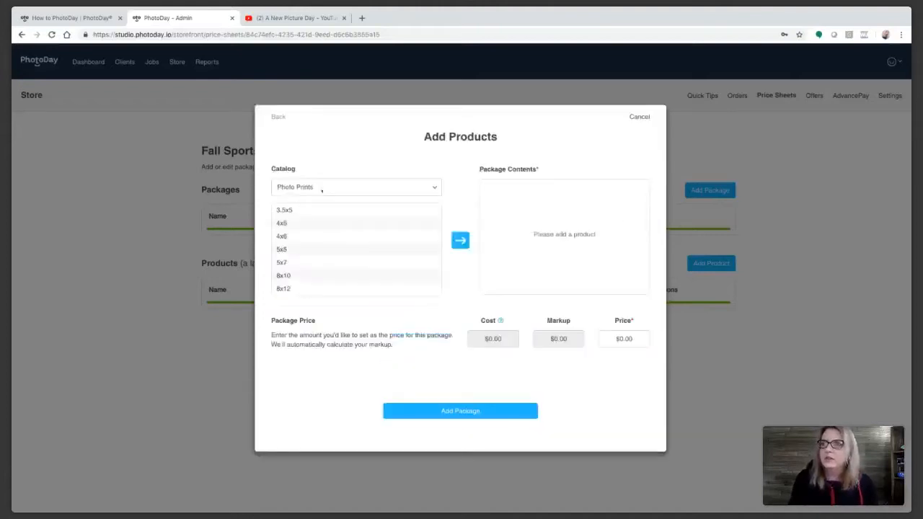
Step: Fill the package with one Memory Mate Vertical, one 8x10, two 5x7s and four 3.5x5s
{"action": "scroll", "coordinate": [312, 261], "scroll_direction": "down", "scroll_amount": 5}
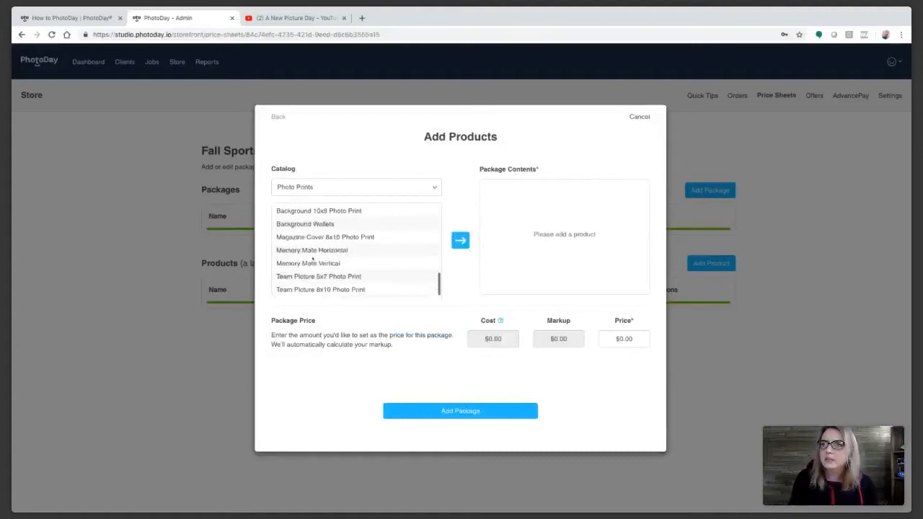
{"action": "left_click", "coordinate": [310, 263]}
{"action": "left_click", "coordinate": [460, 240]}
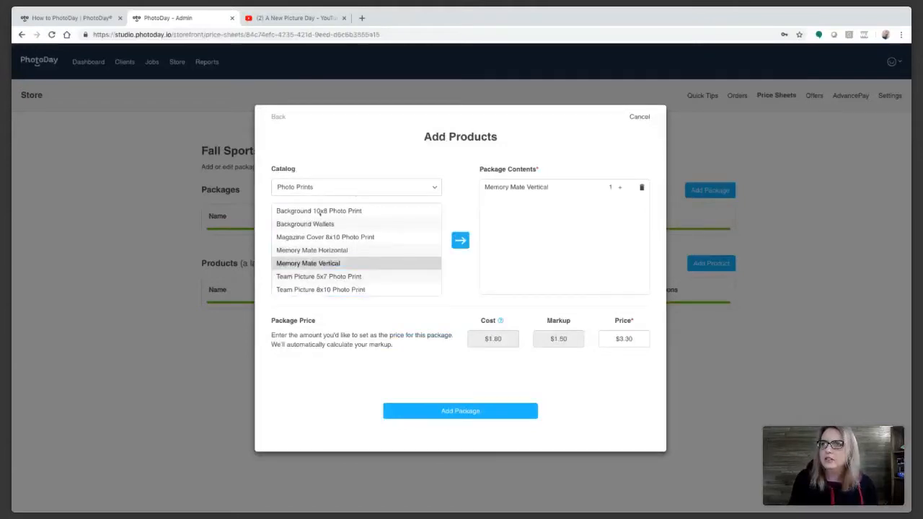
{"action": "scroll", "coordinate": [320, 215], "scroll_direction": "up", "scroll_amount": 3}
{"action": "left_click", "coordinate": [310, 233]}
{"action": "left_click", "coordinate": [460, 240]}
{"action": "scroll", "coordinate": [361, 238], "scroll_direction": "up", "scroll_amount": 2}
{"action": "left_click", "coordinate": [333, 252]}
{"action": "left_click", "coordinate": [460, 241]}
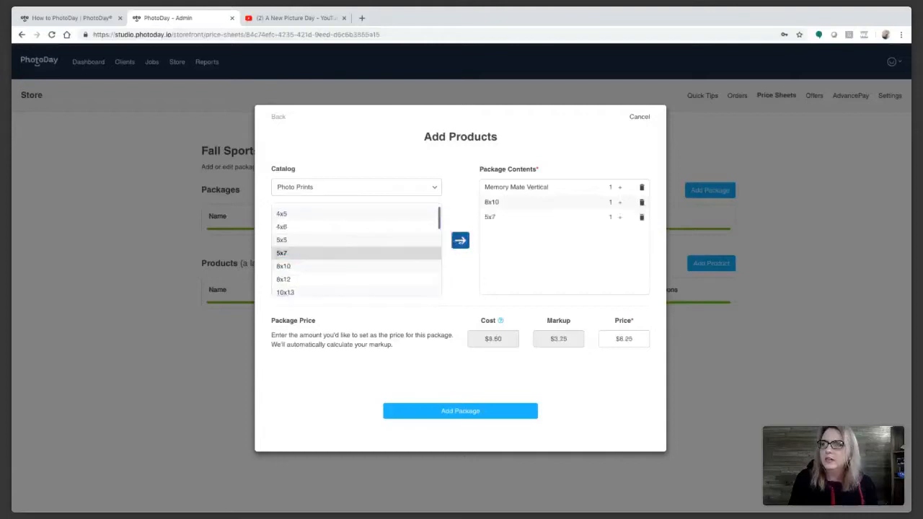
{"action": "left_click", "coordinate": [461, 240]}
{"action": "scroll", "coordinate": [314, 237], "scroll_direction": "up", "scroll_amount": 1}
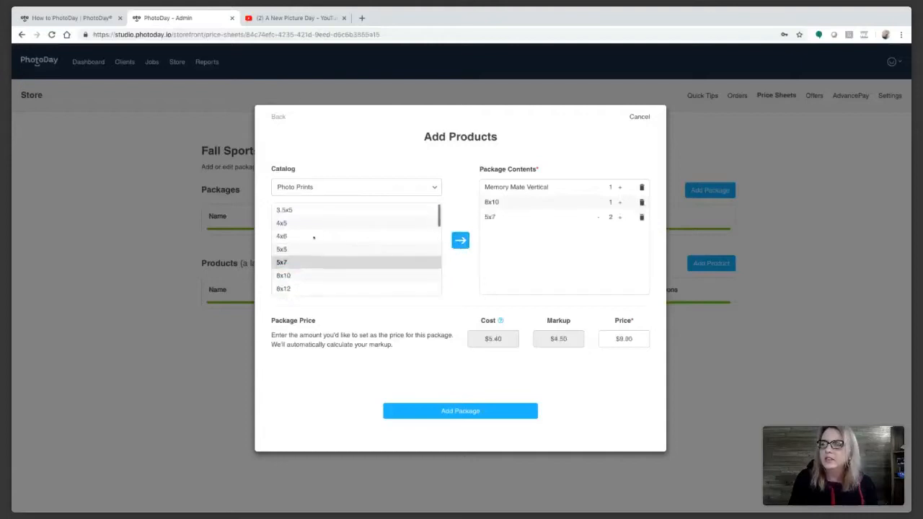
{"action": "left_click", "coordinate": [313, 210]}
{"action": "left_click", "coordinate": [461, 240]}
{"action": "left_click", "coordinate": [619, 232]}
Step: Price the package at $49.99 and save it despite the price warning
{"action": "left_click_drag", "start_coordinate": [643, 337], "coordinate": [596, 339]}
{"action": "type", "text": "49.99"}
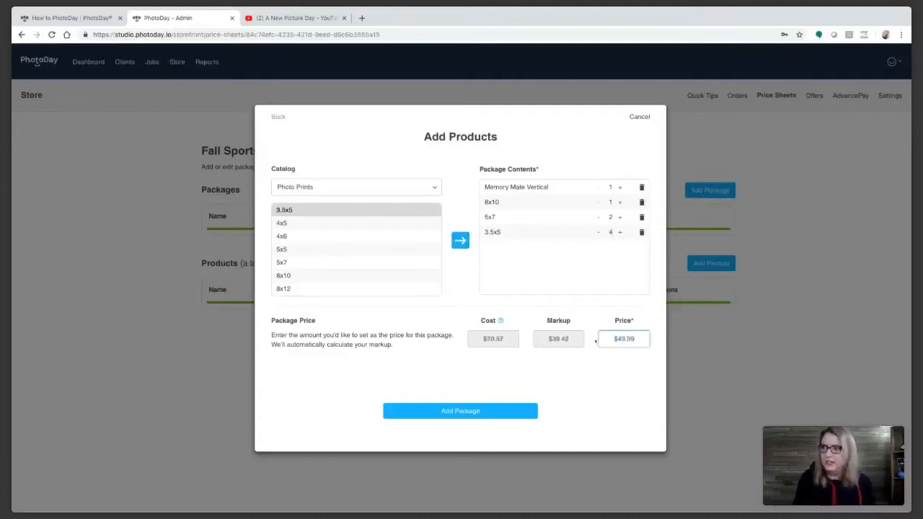
{"action": "left_click", "coordinate": [576, 362]}
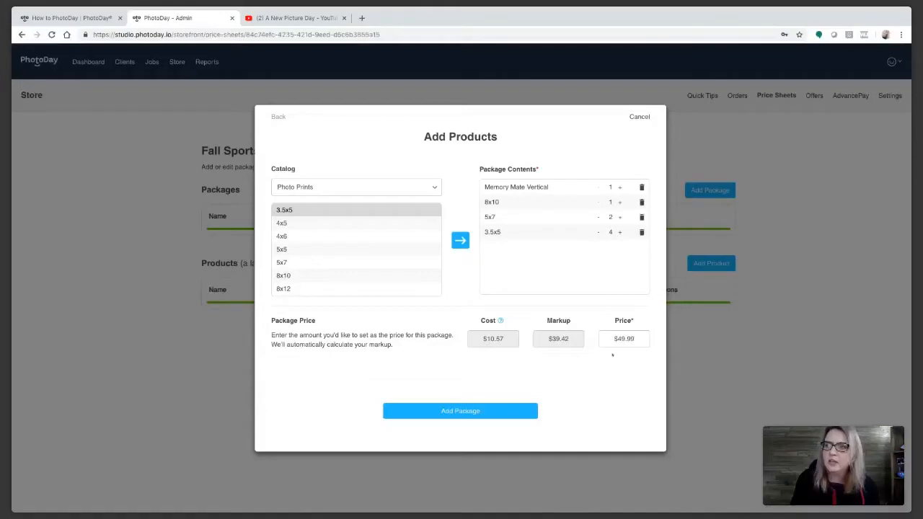
{"action": "left_click", "coordinate": [472, 412]}
{"action": "left_click", "coordinate": [473, 416]}
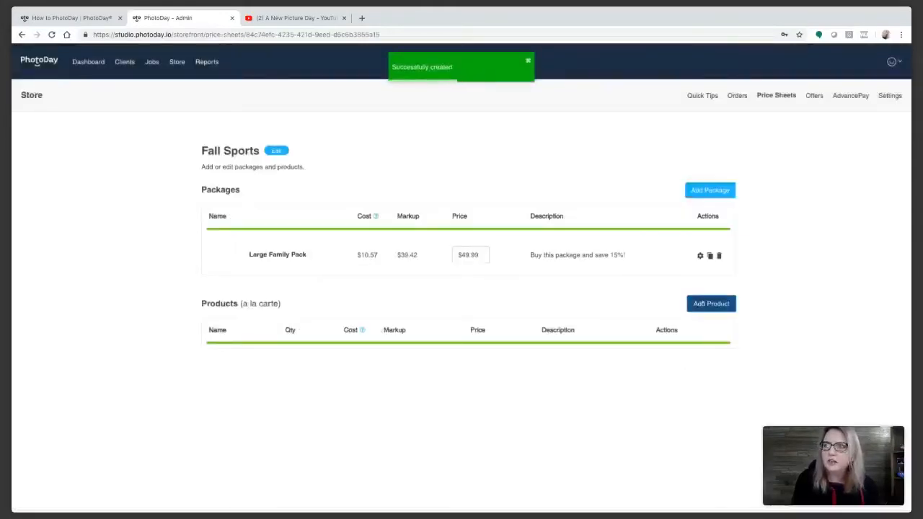
Step: Add all seven photo prints and the display items as à la carte products
{"action": "left_click", "coordinate": [711, 304]}
{"action": "left_click", "coordinate": [330, 241]}
{"action": "left_click", "coordinate": [326, 320], "text": "shift"}
{"action": "left_click", "coordinate": [460, 272]}
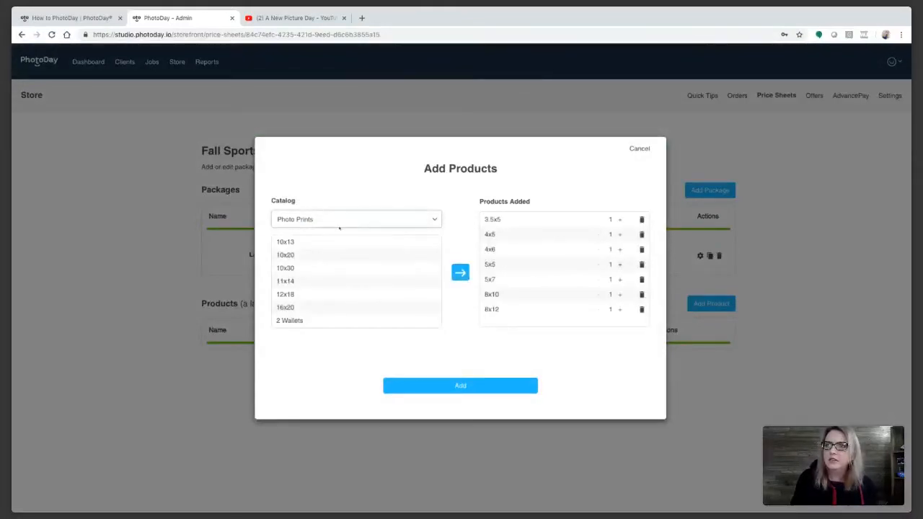
{"action": "left_click", "coordinate": [325, 260]}
{"action": "left_click", "coordinate": [325, 242]}
{"action": "left_click", "coordinate": [320, 319], "text": "shift"}
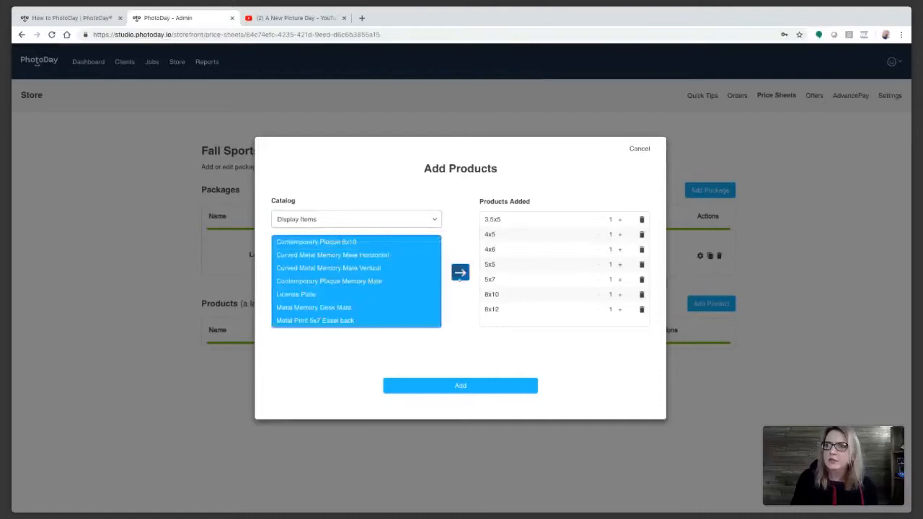
{"action": "left_click", "coordinate": [460, 272]}
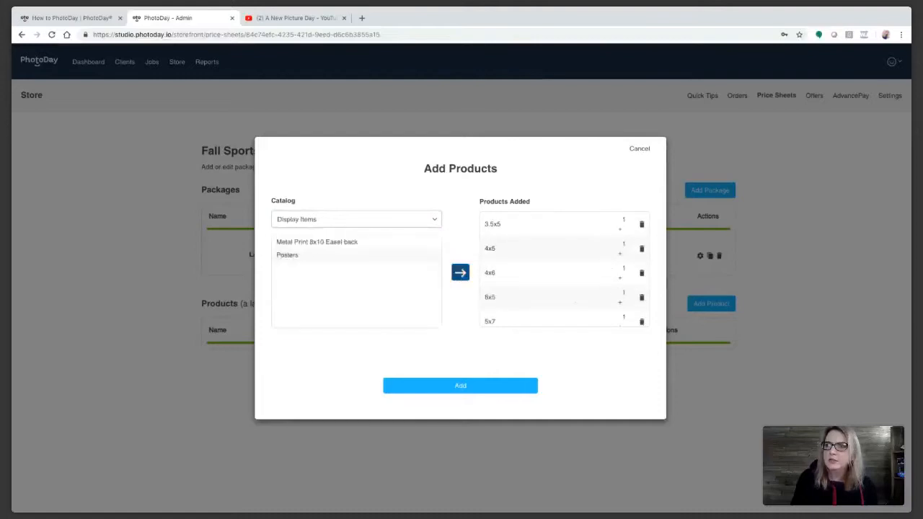
Step: Include the Low-Res and High-Res Photo Downloads and add the products to Fall Sports
{"action": "left_click", "coordinate": [306, 256]}
{"action": "left_click", "coordinate": [308, 242]}
{"action": "left_click", "coordinate": [308, 254], "text": "shift"}
{"action": "left_click", "coordinate": [460, 272]}
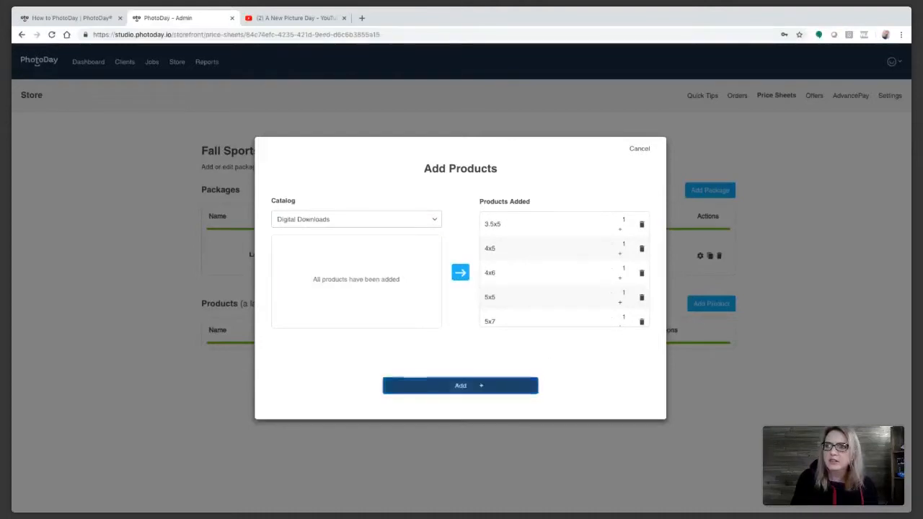
{"action": "left_click", "coordinate": [481, 386]}
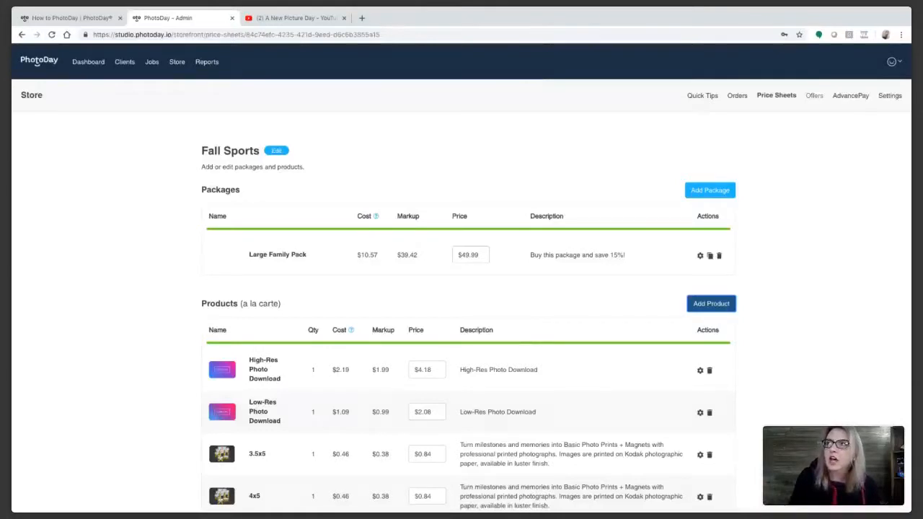
Step: Go to the store's Offers page with its Discounts and Free Shipping offer types
{"action": "left_click", "coordinate": [815, 95]}
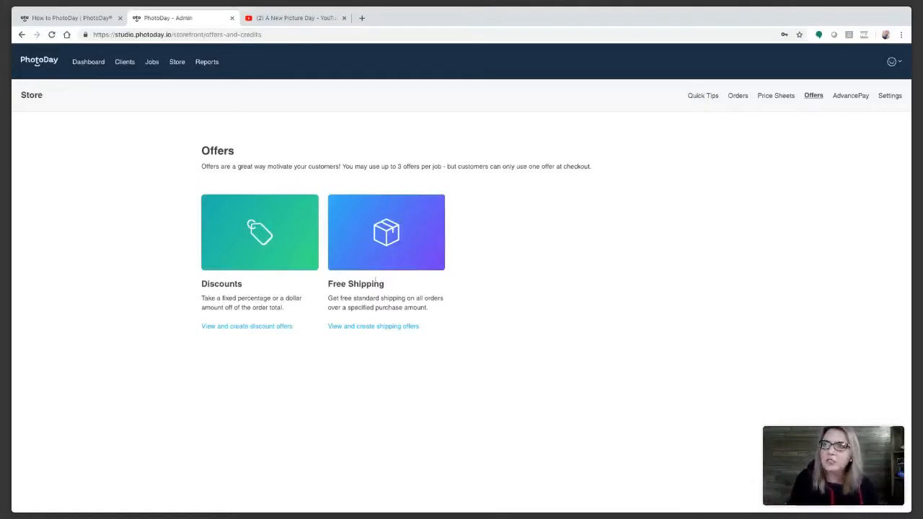
Step: Draft a free shipping offer with a 50.00 minimum order, cancel it, then go to AdvancePay
{"action": "left_click", "coordinate": [390, 246]}
{"action": "left_click", "coordinate": [698, 146]}
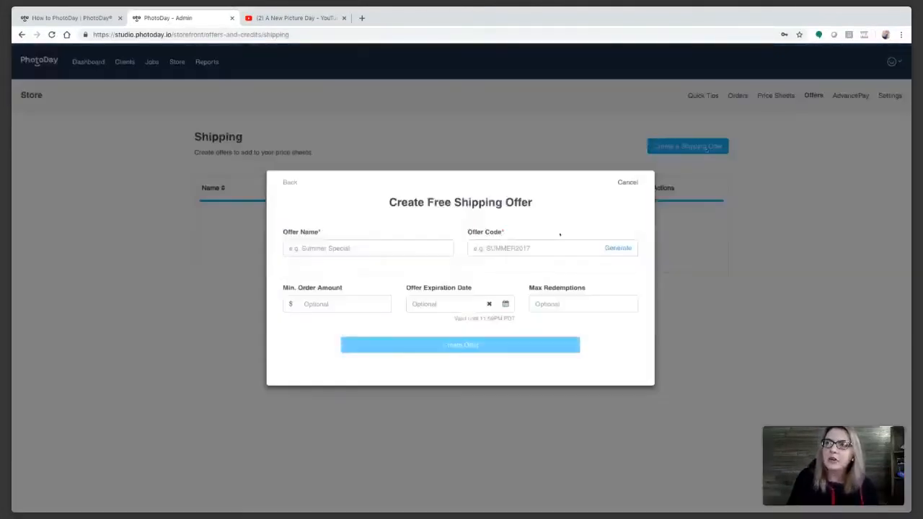
{"action": "left_click", "coordinate": [555, 248]}
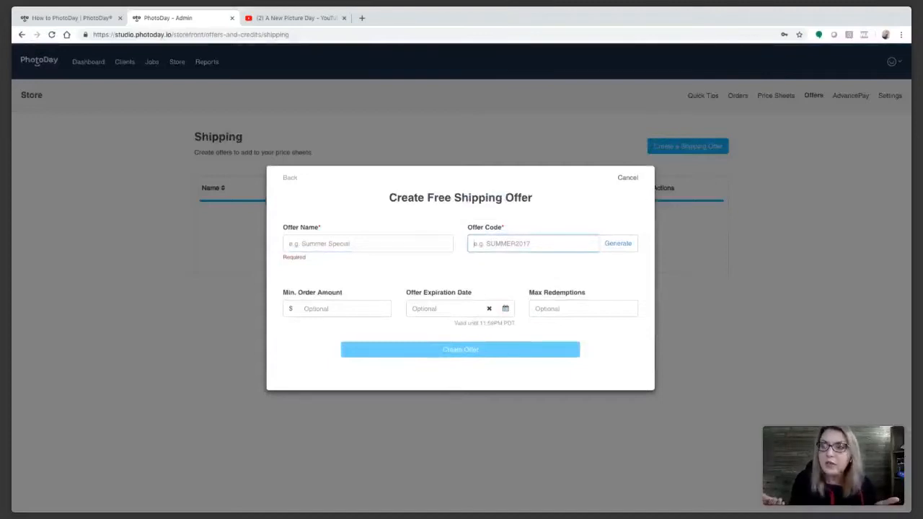
{"action": "left_click", "coordinate": [446, 256]}
{"action": "left_click", "coordinate": [350, 313]}
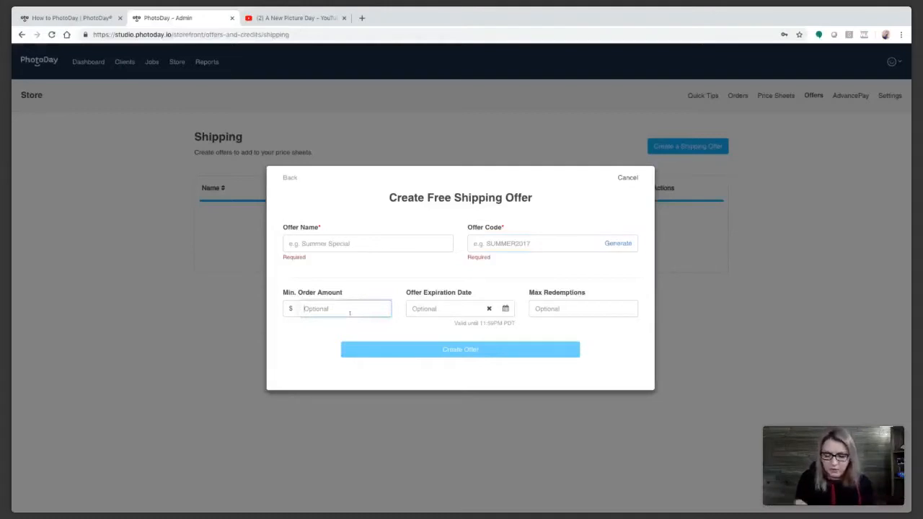
{"action": "type", "text": "50.00"}
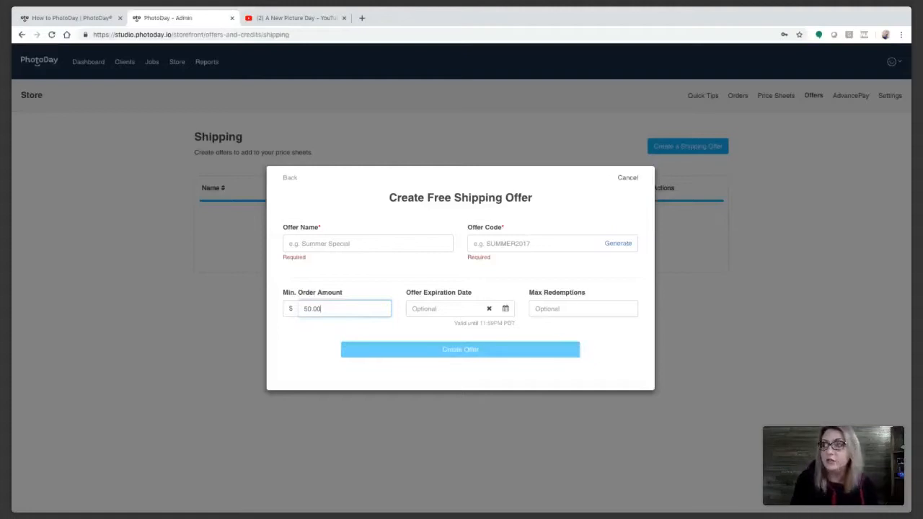
{"action": "left_click", "coordinate": [631, 181]}
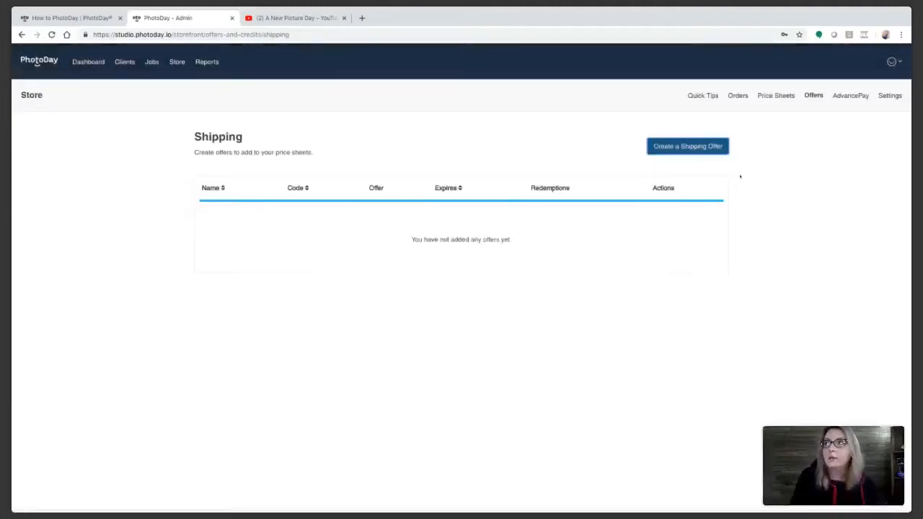
{"action": "left_click", "coordinate": [847, 98]}
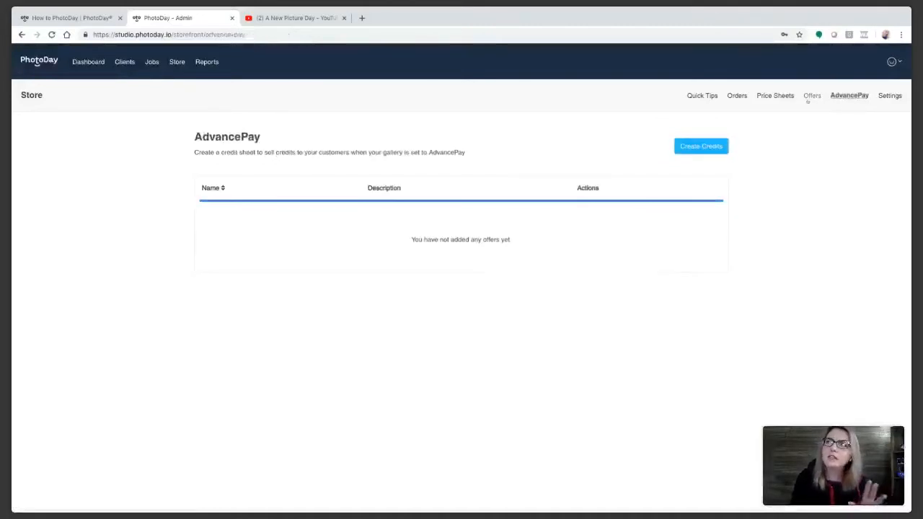
Step: Review the Discounts and Free Shipping offer cards, then go to the Jobs list
{"action": "left_click", "coordinate": [810, 97]}
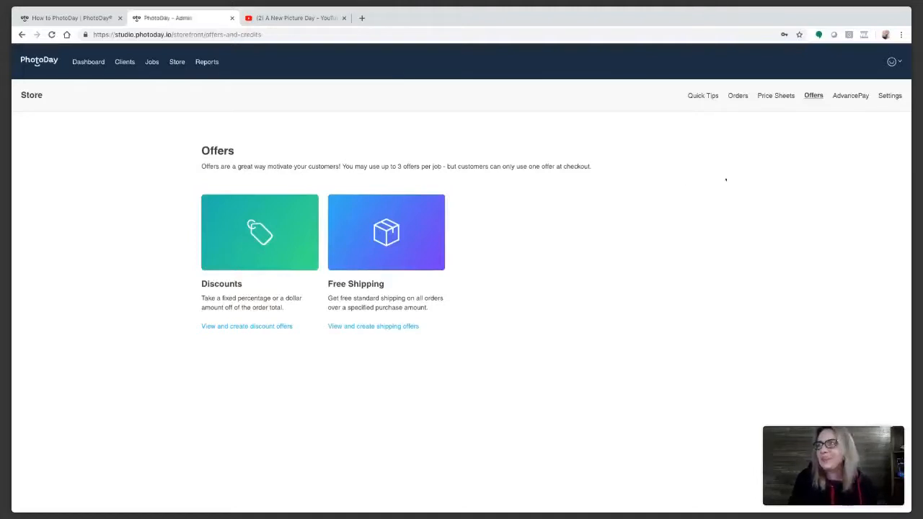
{"action": "left_click", "coordinate": [152, 62]}
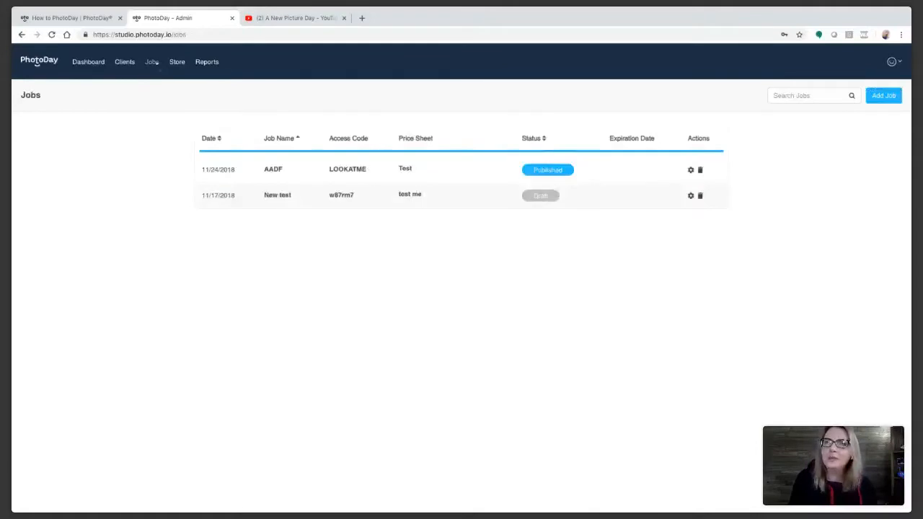
Step: Start a new job named NHS with job type Sports
{"action": "left_click", "coordinate": [274, 169]}
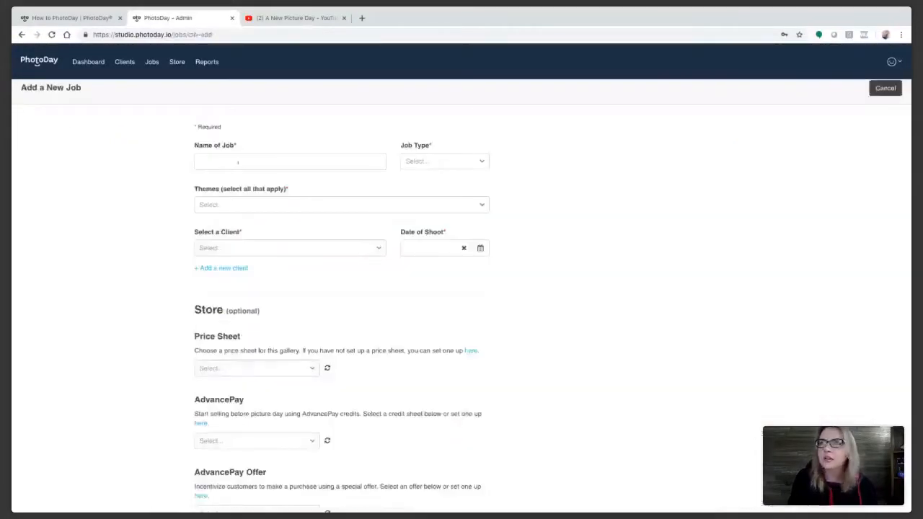
{"action": "left_click", "coordinate": [234, 162]}
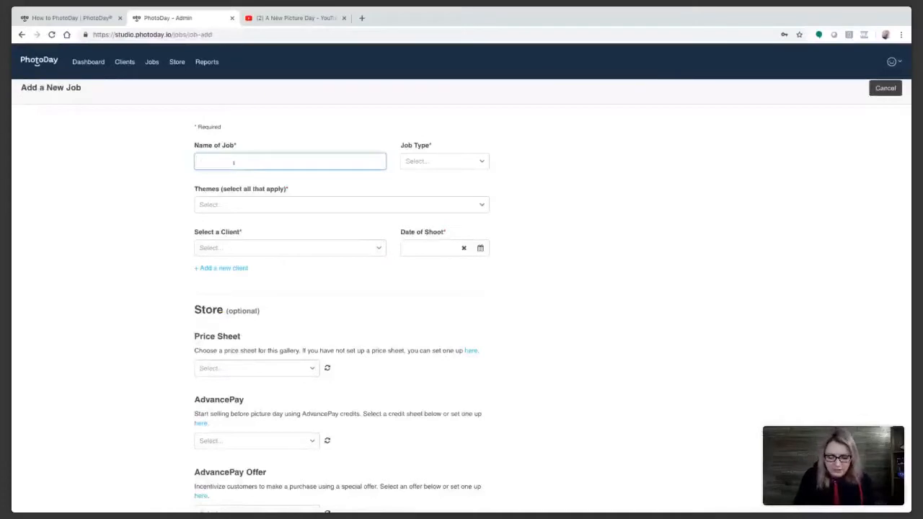
{"action": "type", "text": "NHS"}
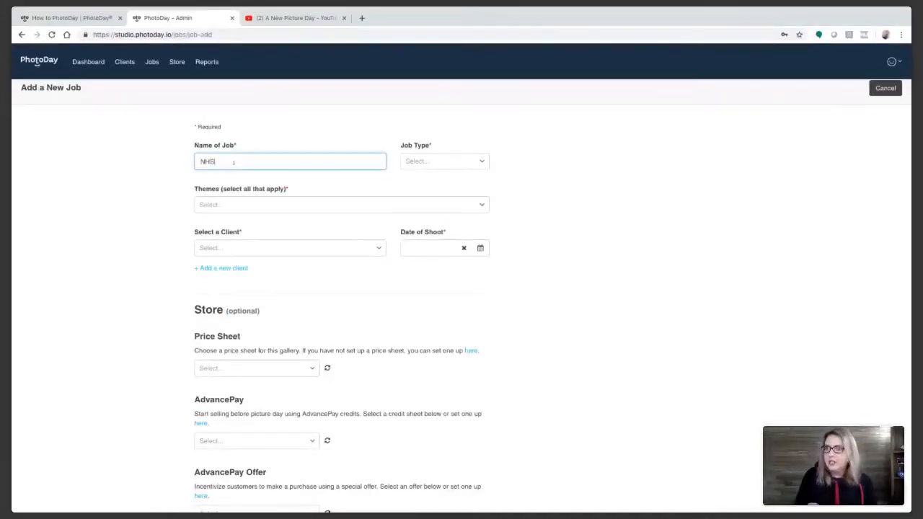
{"action": "left_click", "coordinate": [353, 178]}
{"action": "left_click", "coordinate": [437, 160]}
{"action": "left_click", "coordinate": [424, 178]}
Step: Give the NHS job the Blue gallery theme, client AADF and shoot date 11/17/2018
{"action": "left_click", "coordinate": [267, 204]}
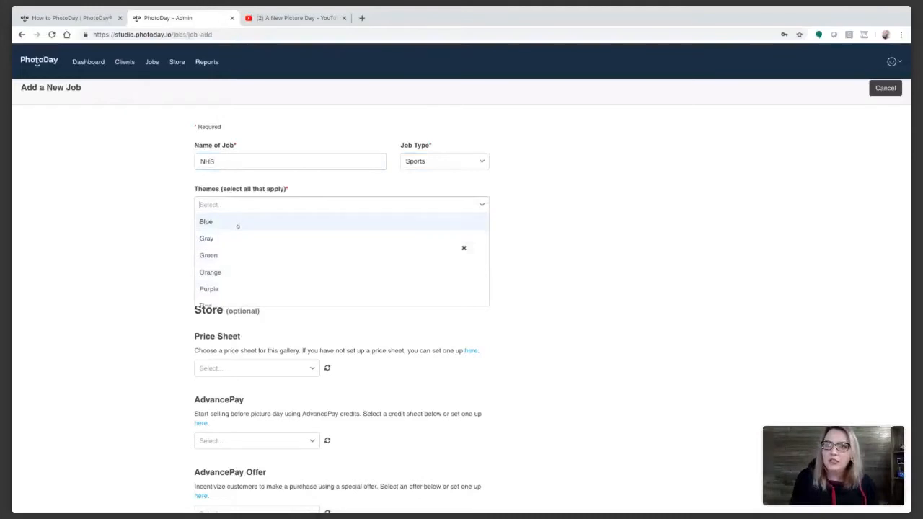
{"action": "left_click", "coordinate": [233, 221]}
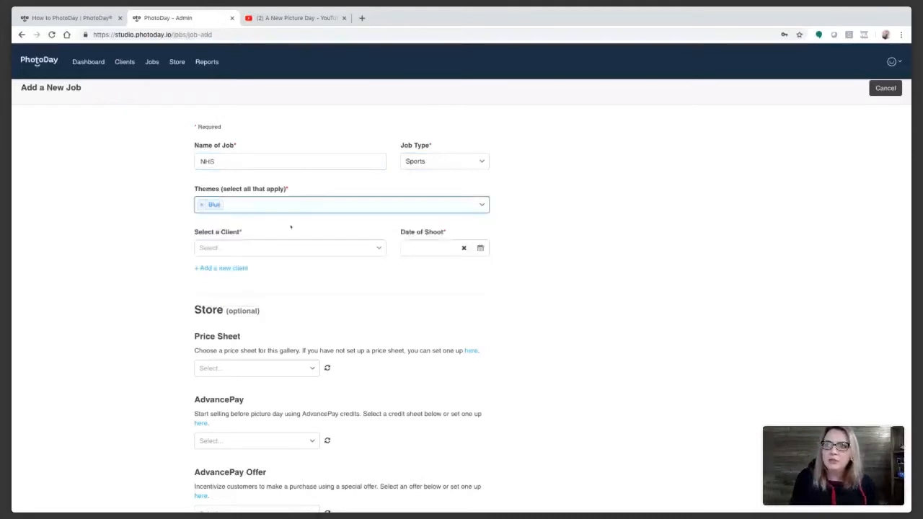
{"action": "left_click", "coordinate": [244, 248]}
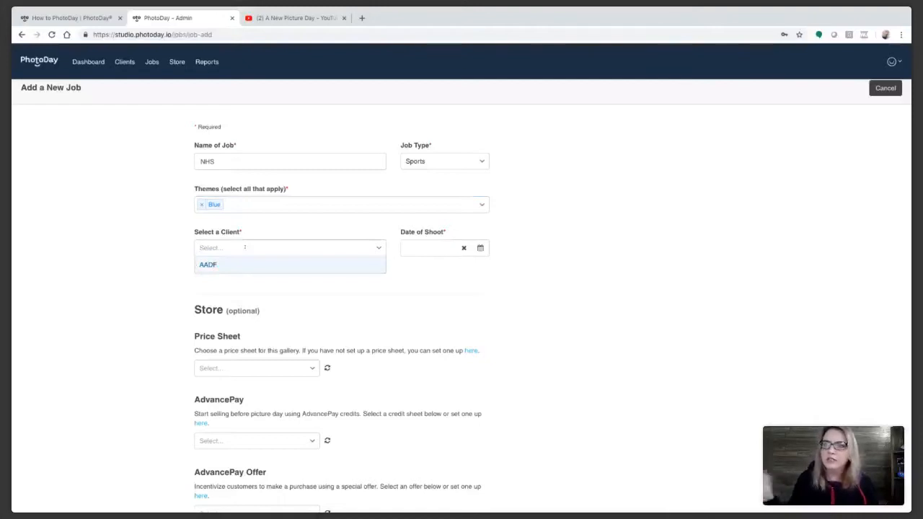
{"action": "left_click", "coordinate": [210, 265]}
{"action": "left_click", "coordinate": [437, 248]}
{"action": "left_click", "coordinate": [473, 306]}
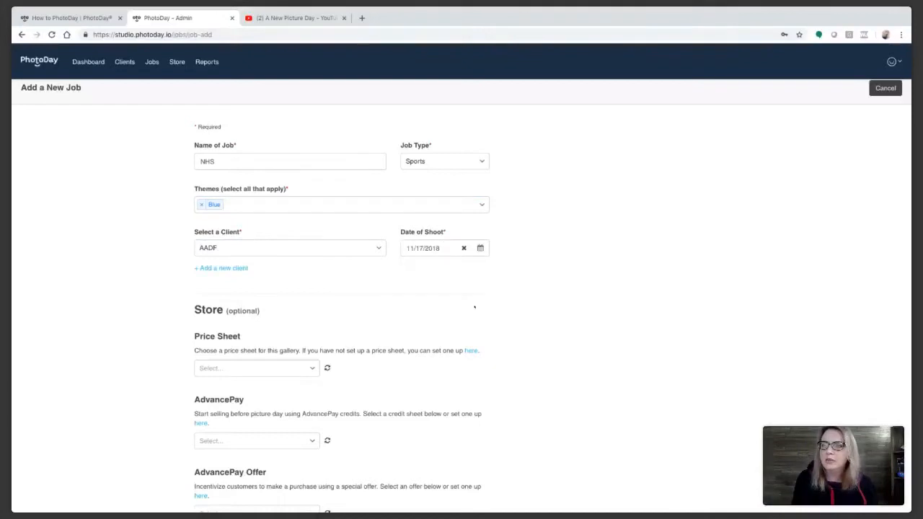
Step: Assign the Fall Sports price sheet and create the NHS job
{"action": "left_click", "coordinate": [254, 368]}
{"action": "left_click", "coordinate": [257, 387]}
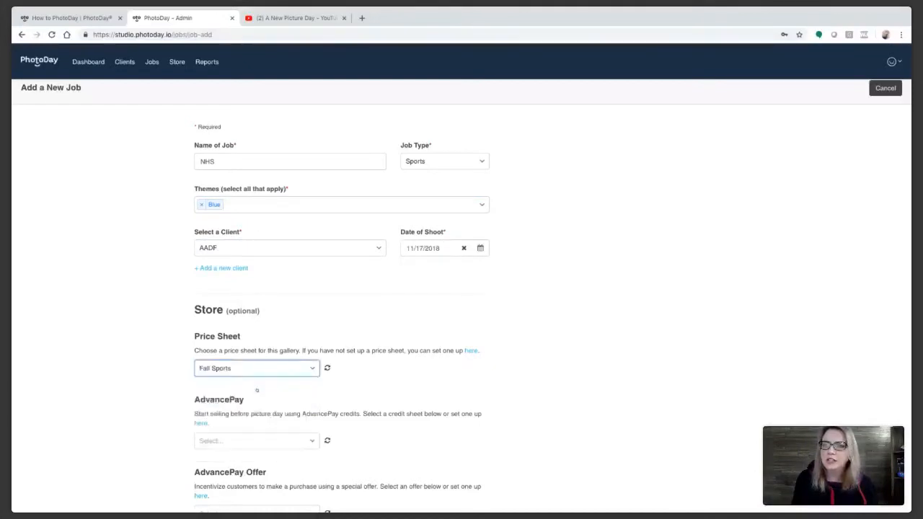
{"action": "scroll", "coordinate": [533, 375], "scroll_direction": "down", "scroll_amount": 1}
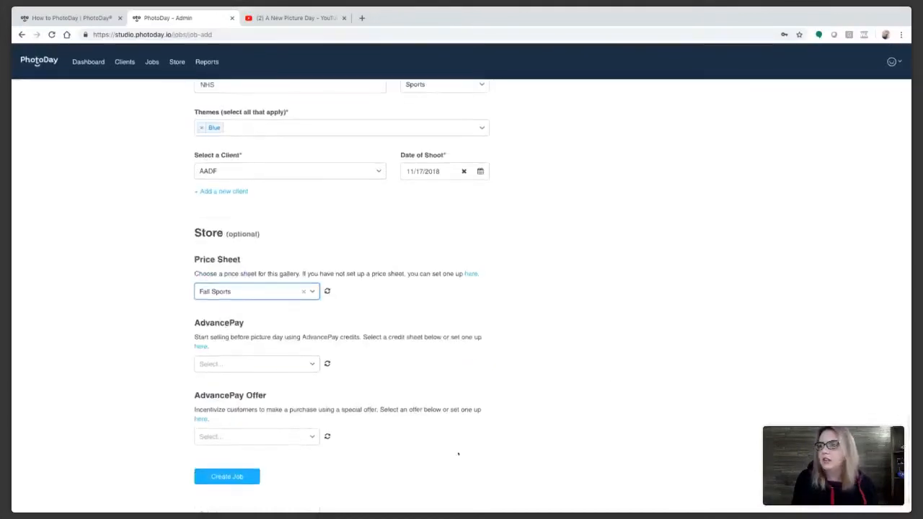
{"action": "left_click", "coordinate": [248, 477]}
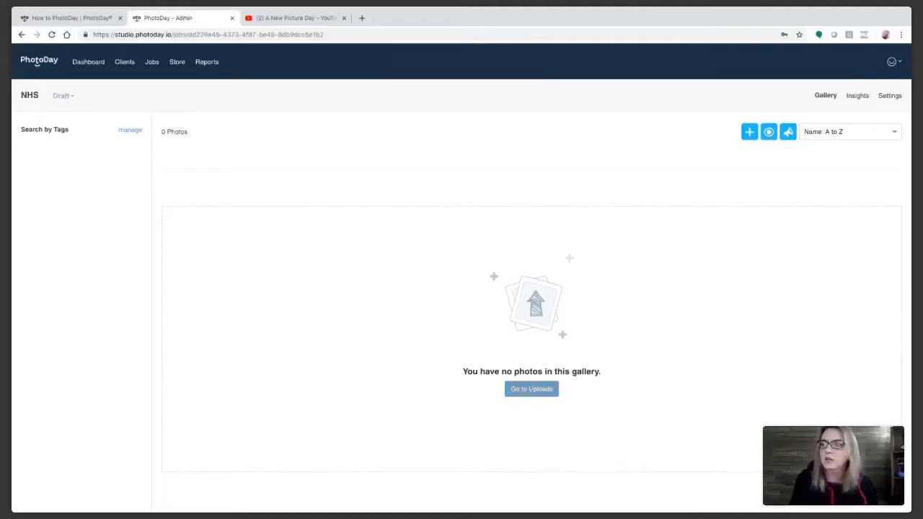
Step: Upload four dance photos to the NHS gallery, then view the job's Settings page
{"action": "left_click", "coordinate": [530, 389]}
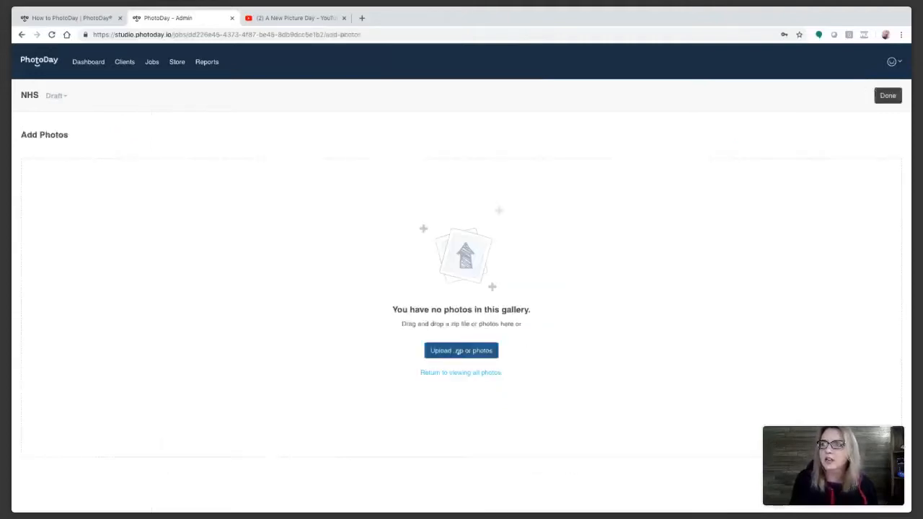
{"action": "left_click", "coordinate": [458, 351]}
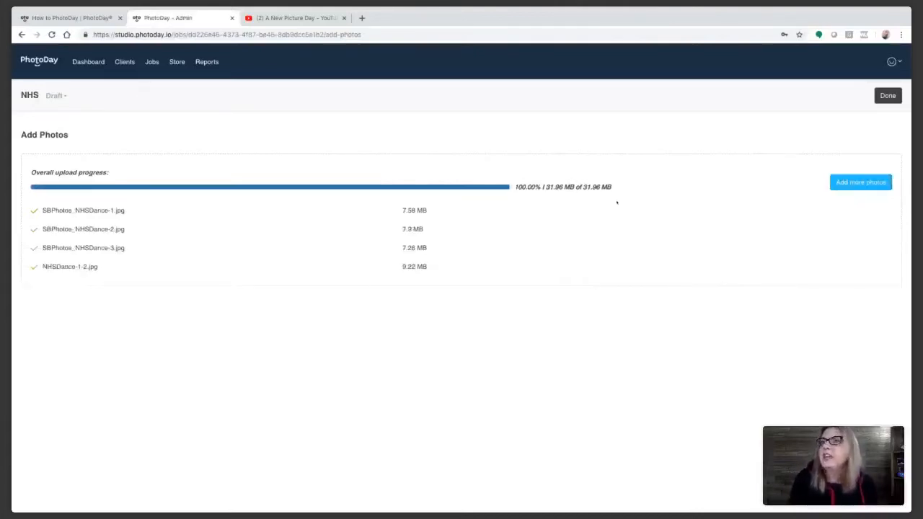
{"action": "left_click", "coordinate": [887, 95]}
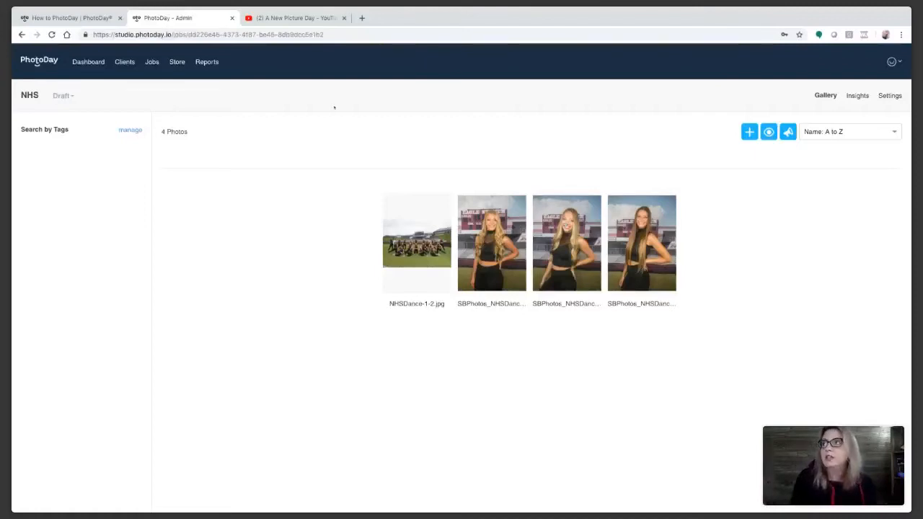
{"action": "left_click", "coordinate": [889, 95]}
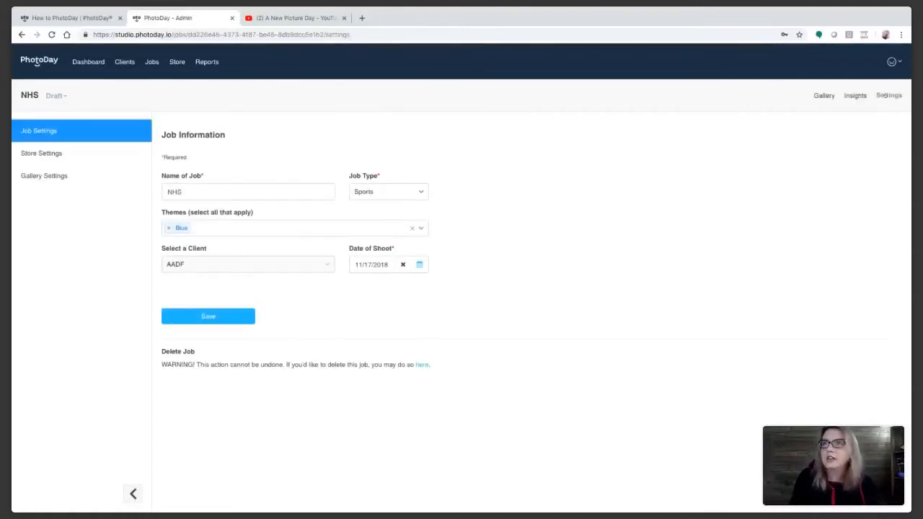
{"action": "left_click", "coordinate": [32, 150]}
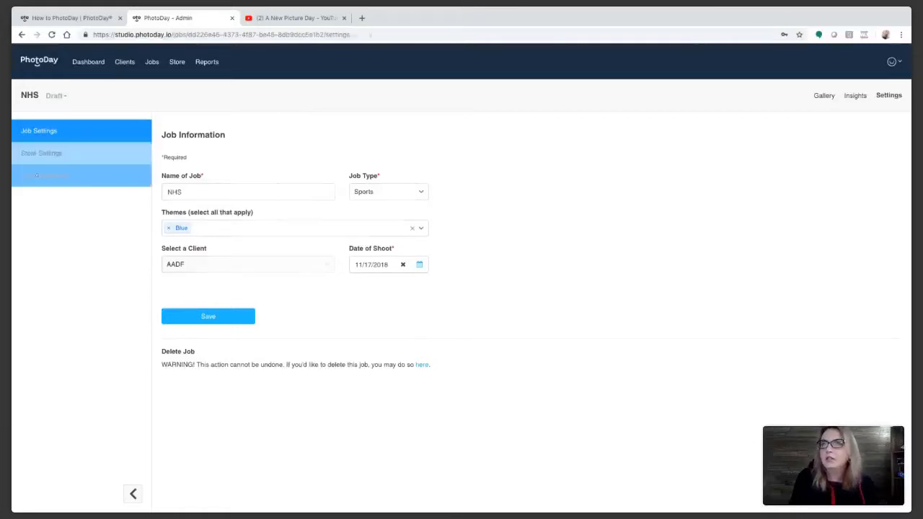
{"action": "left_click", "coordinate": [41, 175]}
{"action": "left_click_drag", "start_coordinate": [197, 181], "coordinate": [158, 178]}
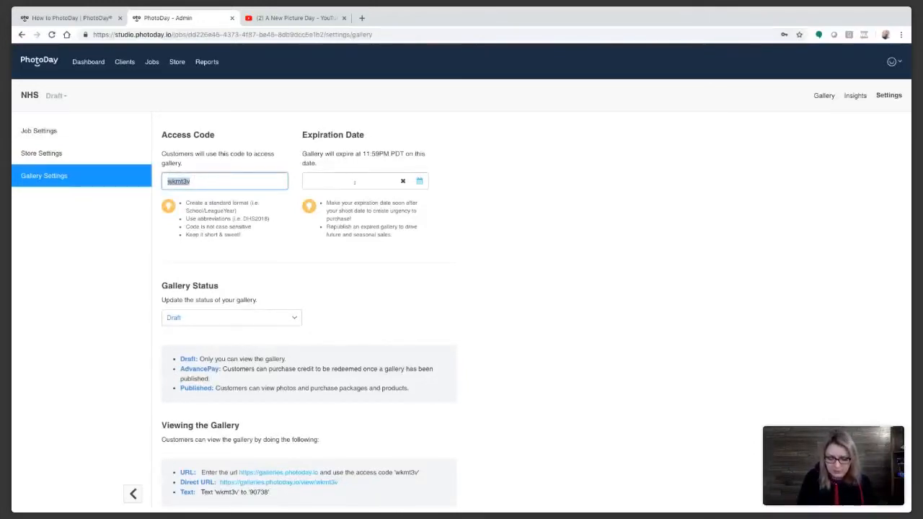
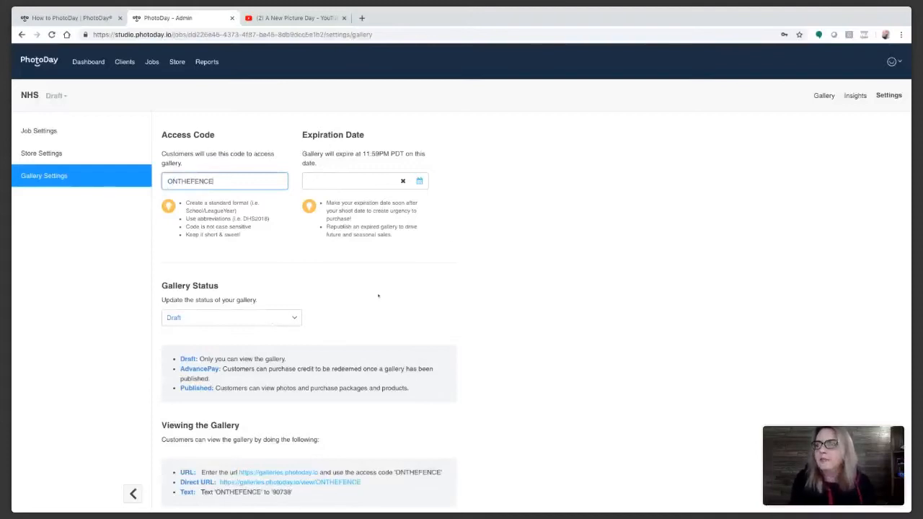
{"action": "left_click", "coordinate": [293, 317]}
{"action": "left_click", "coordinate": [195, 367]}
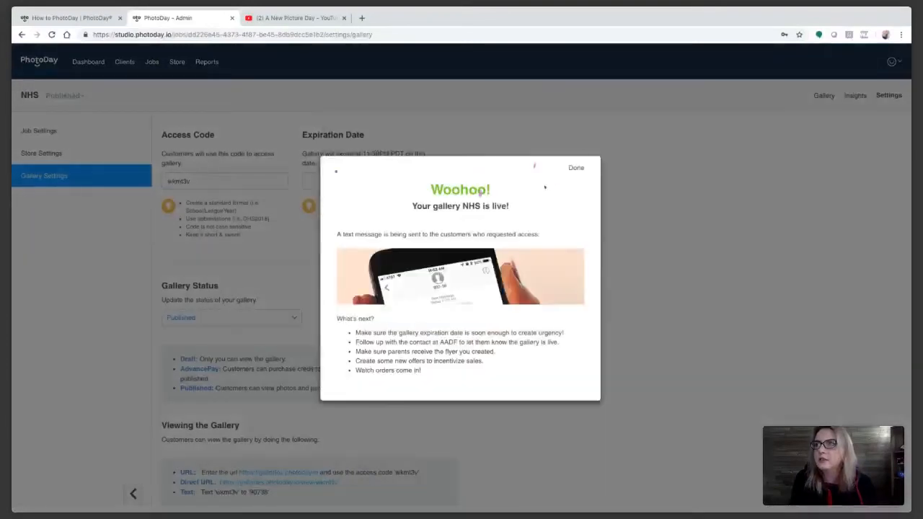
{"action": "left_click", "coordinate": [577, 168]}
{"action": "double_click", "coordinate": [221, 184]}
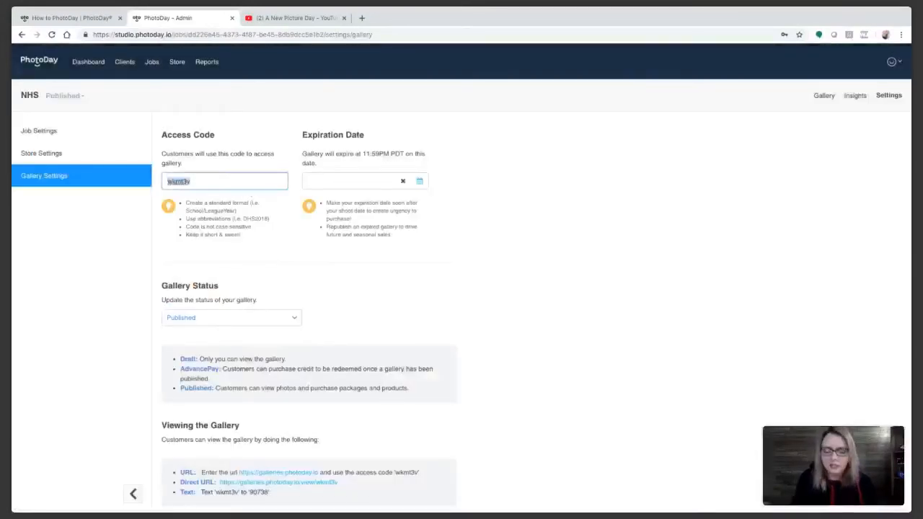
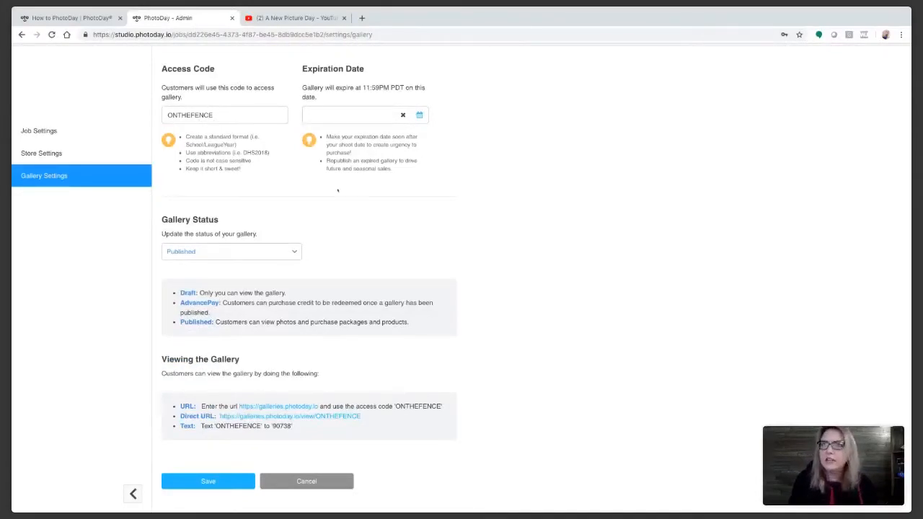
{"action": "scroll", "coordinate": [338, 191], "scroll_direction": "up", "scroll_amount": 2}
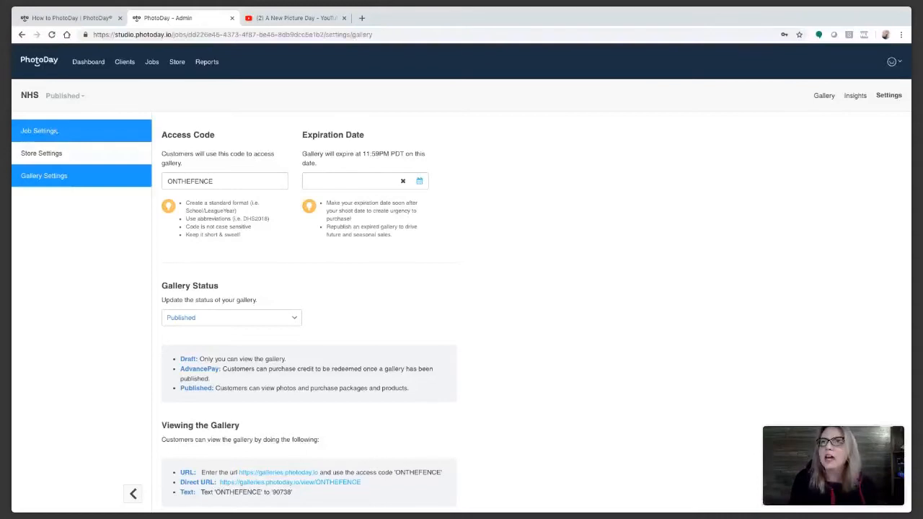
{"action": "left_click", "coordinate": [57, 131]}
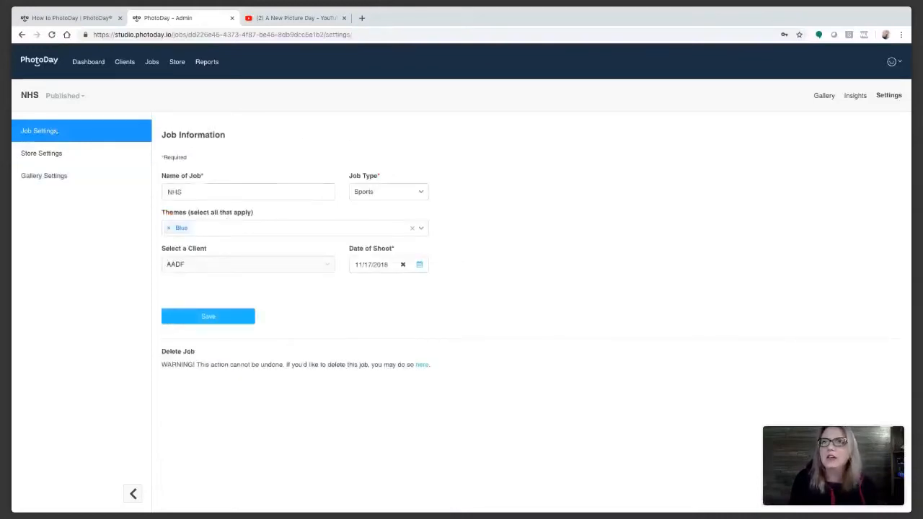